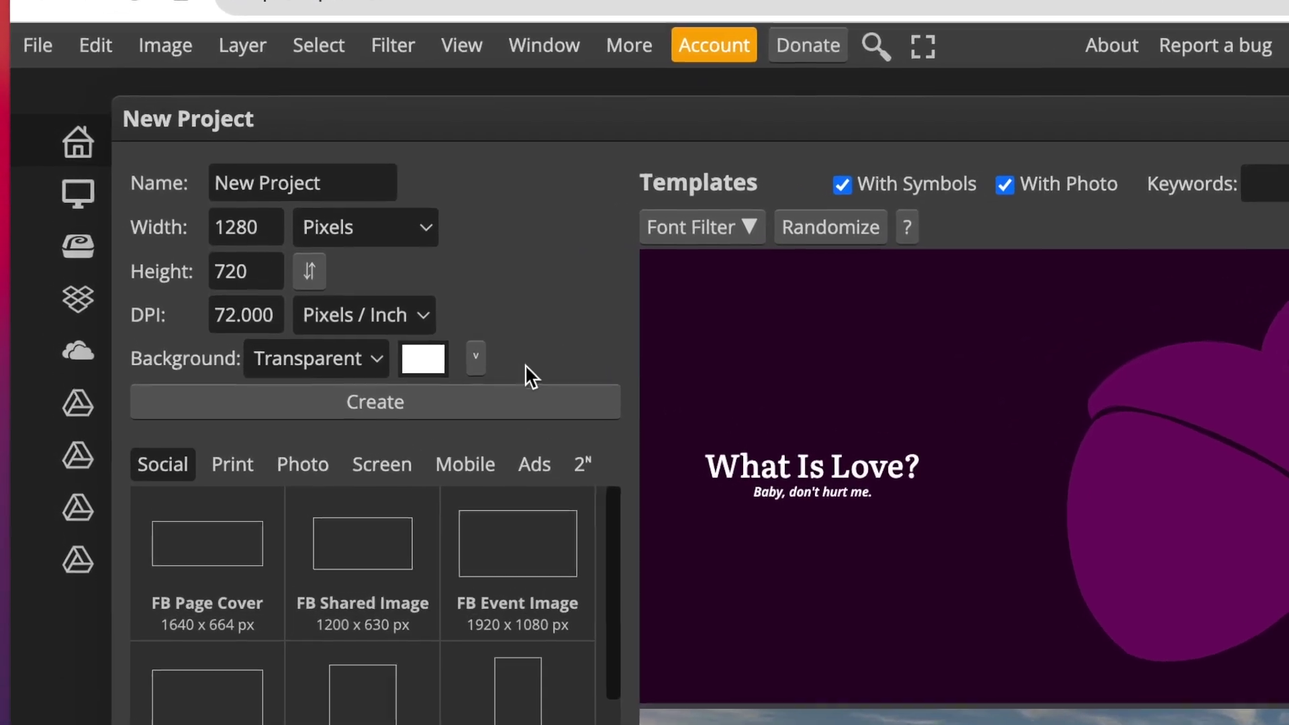
- Create a 1280×720 transparent project named with the client's name plus '20 oz cup'
{"action": "left_click", "coordinate": [224, 260]}
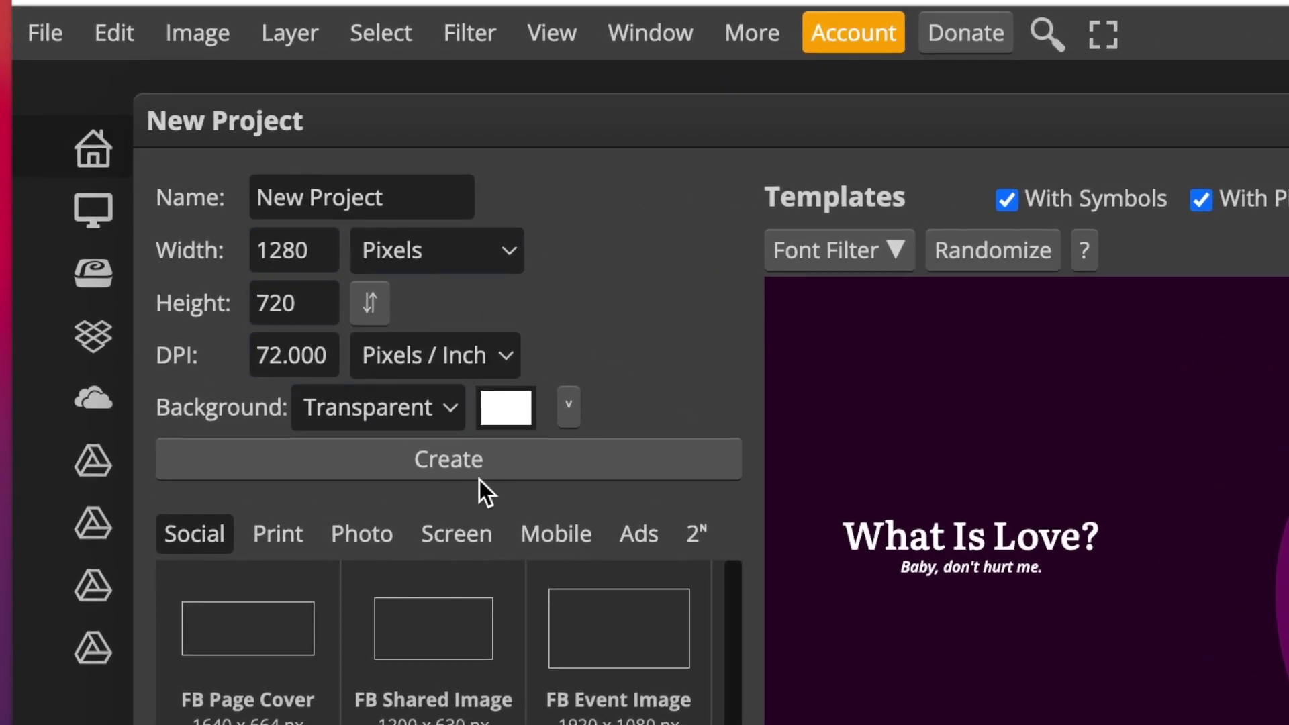
{"action": "left_click", "coordinate": [438, 418]}
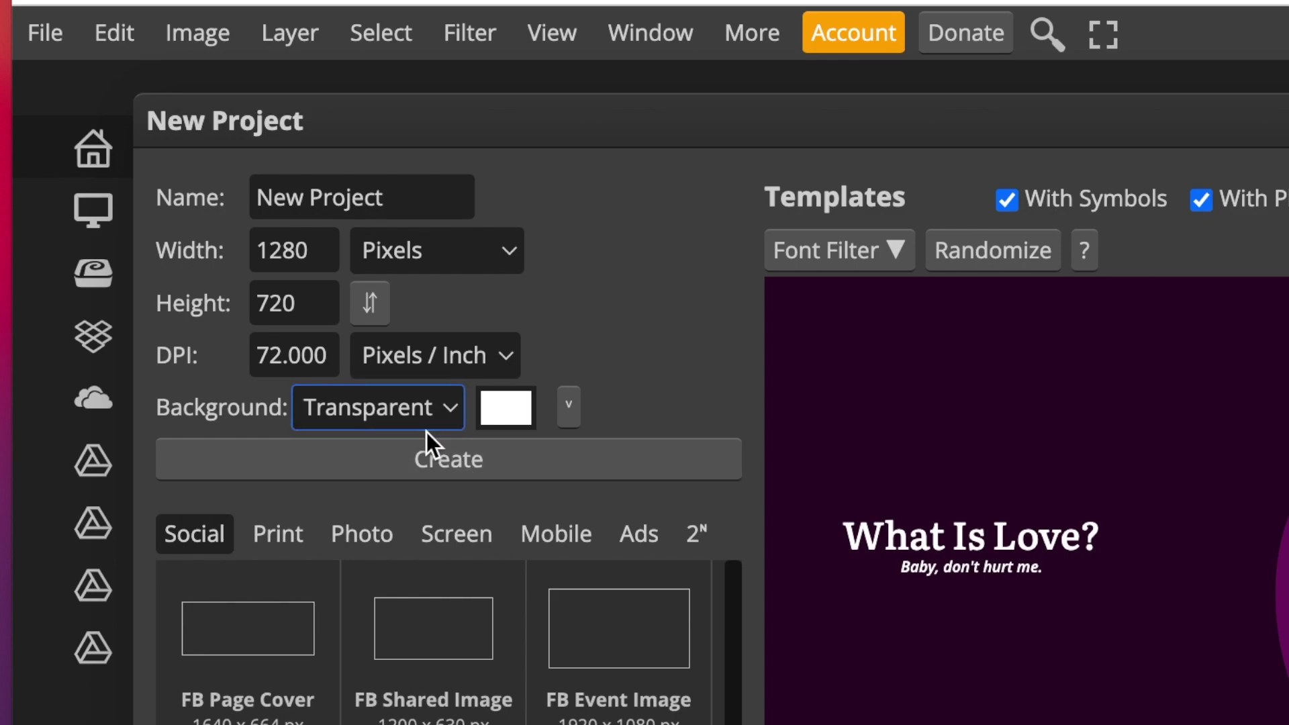
{"action": "left_click", "coordinate": [427, 434]}
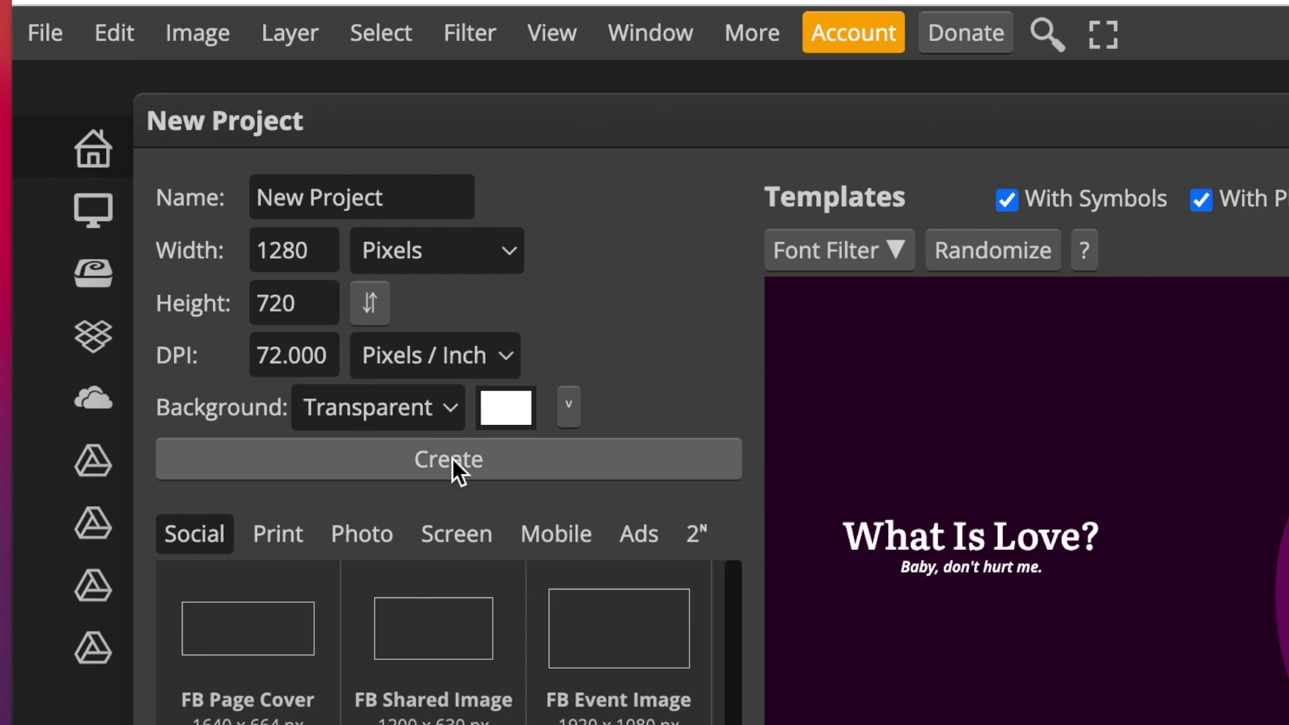
{"action": "left_click", "coordinate": [412, 199]}
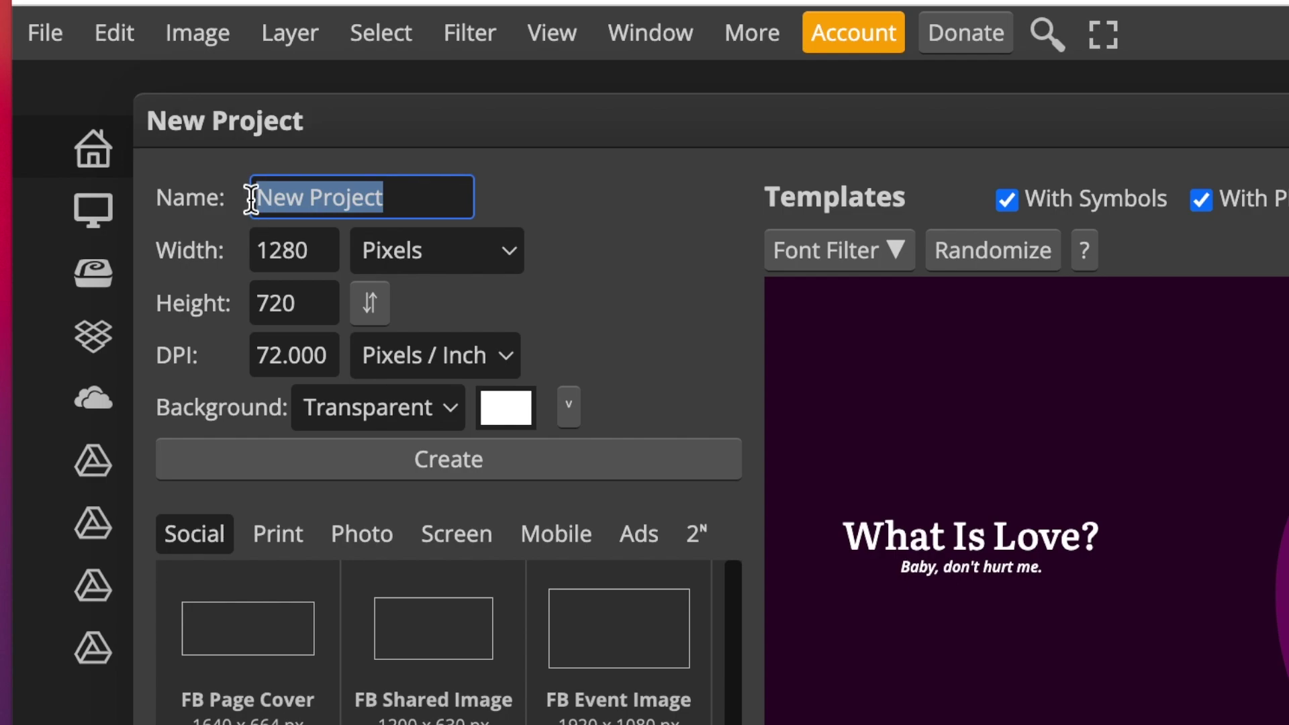
{"action": "type", "text": "Carla 20 oz cup"}
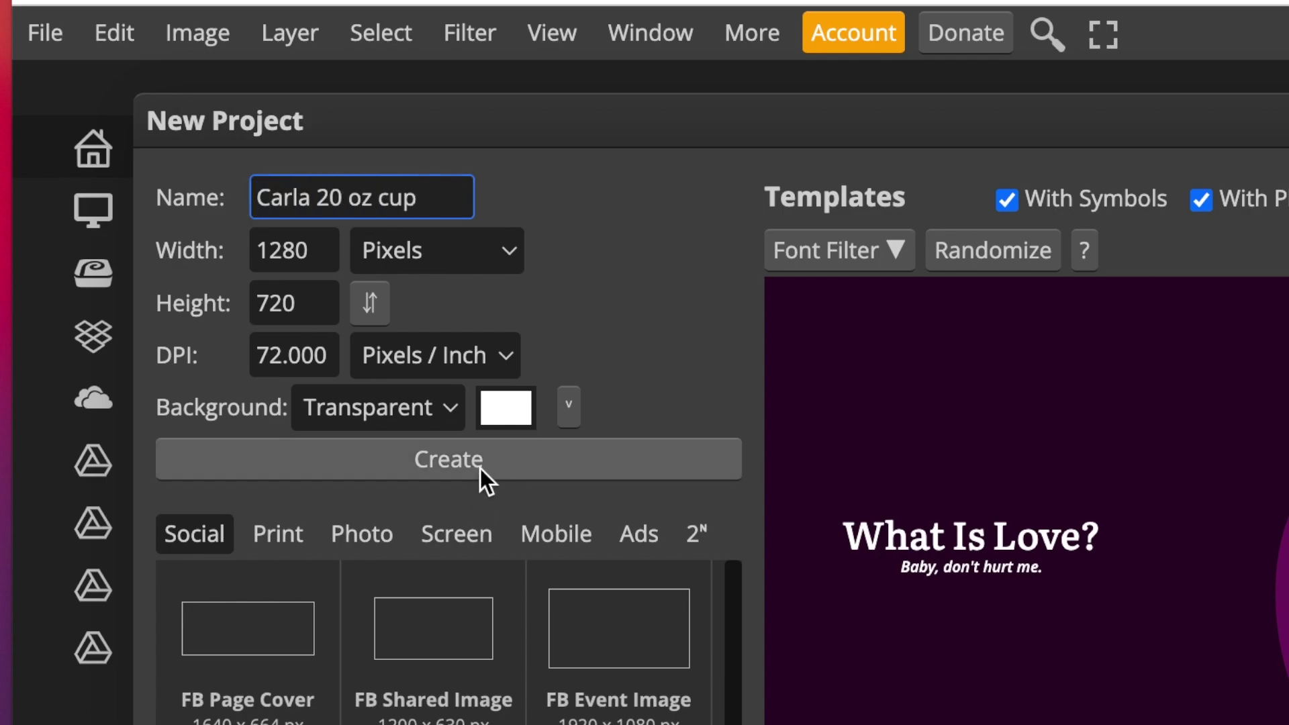
{"action": "left_click", "coordinate": [481, 469]}
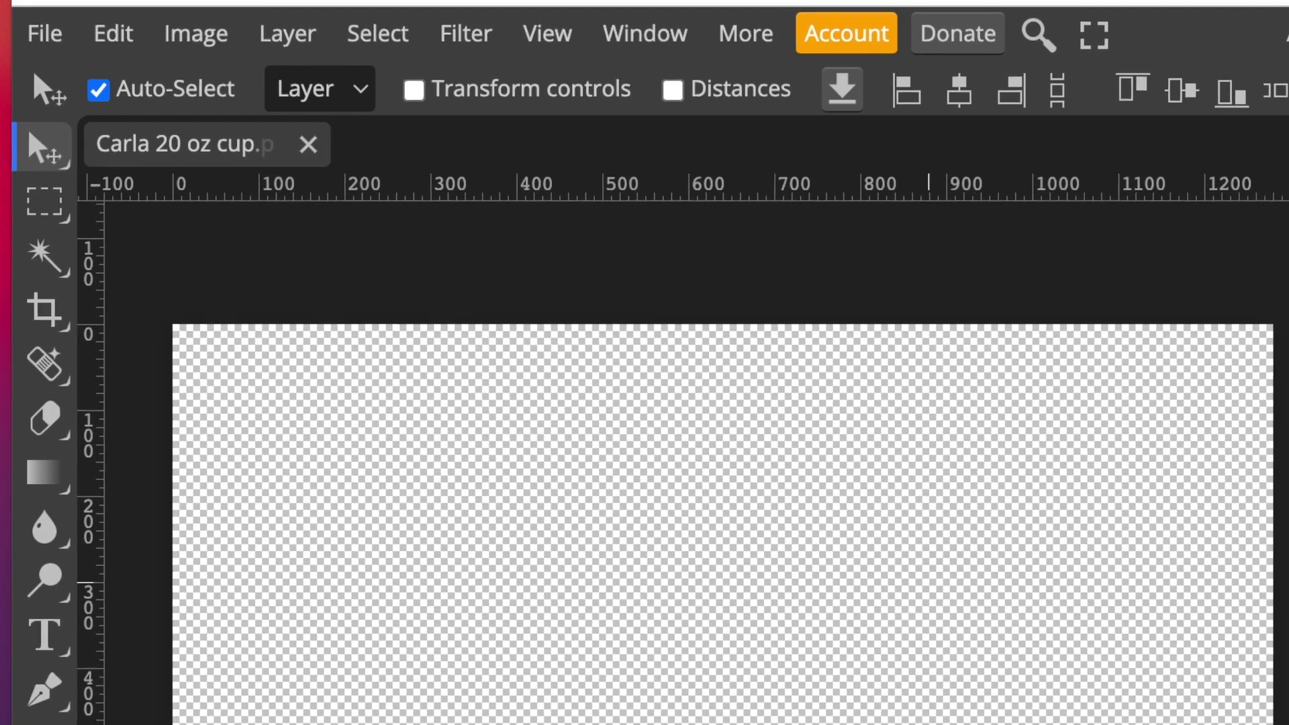
- Place Cup 1.png to fill the canvas, then add the MONTVENTURE logo file beside it
{"action": "left_click", "coordinate": [1255, 22]}
{"action": "left_click_drag", "start_coordinate": [1081, 487], "coordinate": [503, 509]}
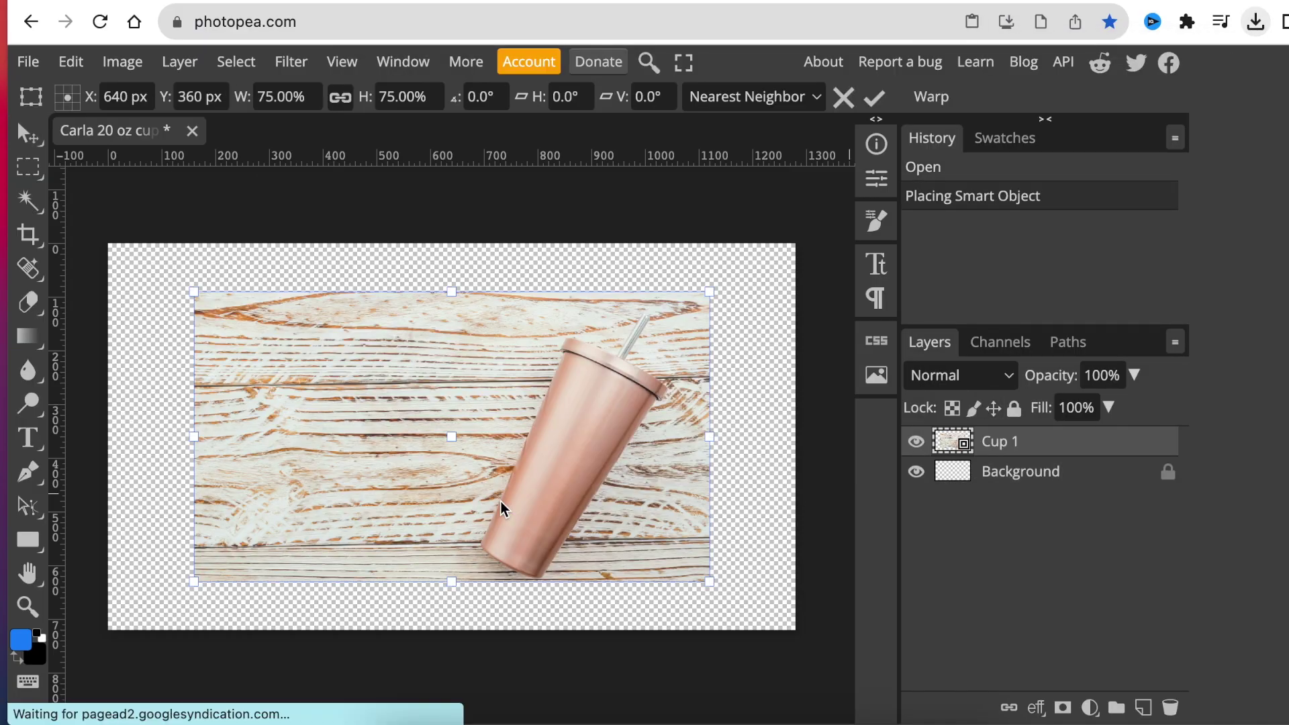
{"action": "key", "text": "Return"}
{"action": "left_click", "coordinate": [1256, 21]}
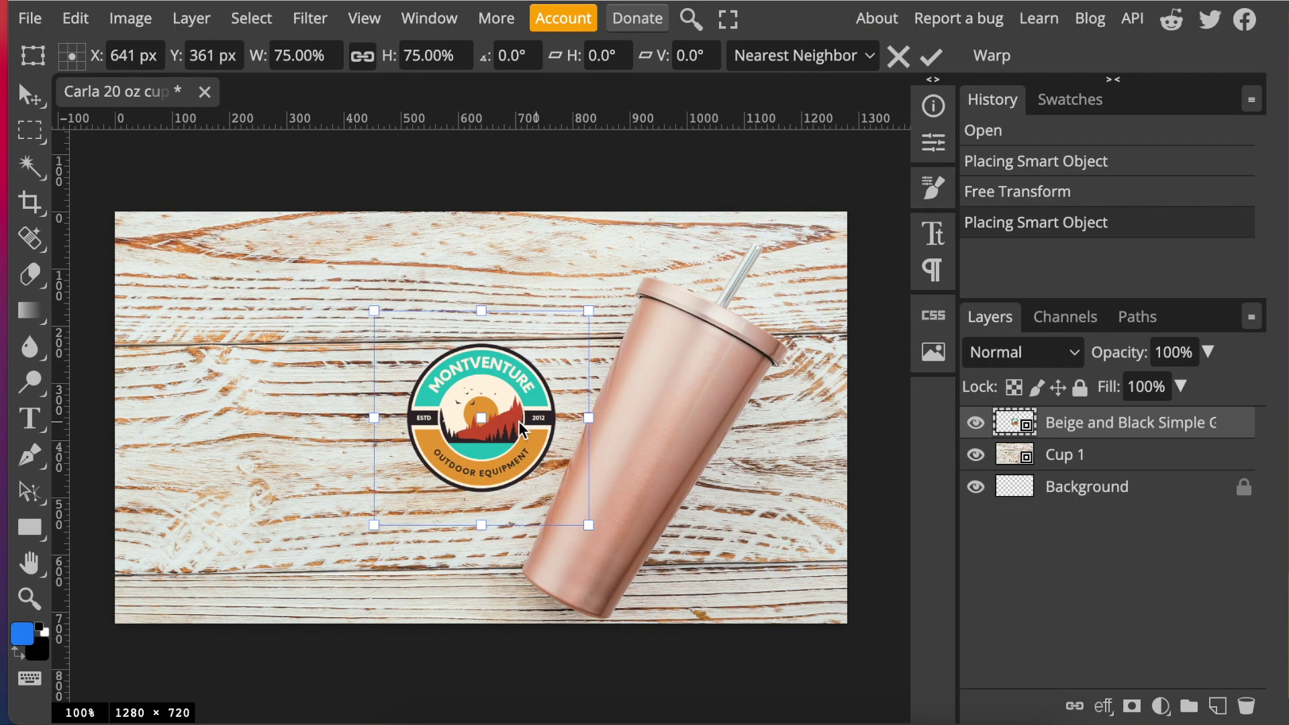
{"action": "left_click", "coordinate": [29, 94]}
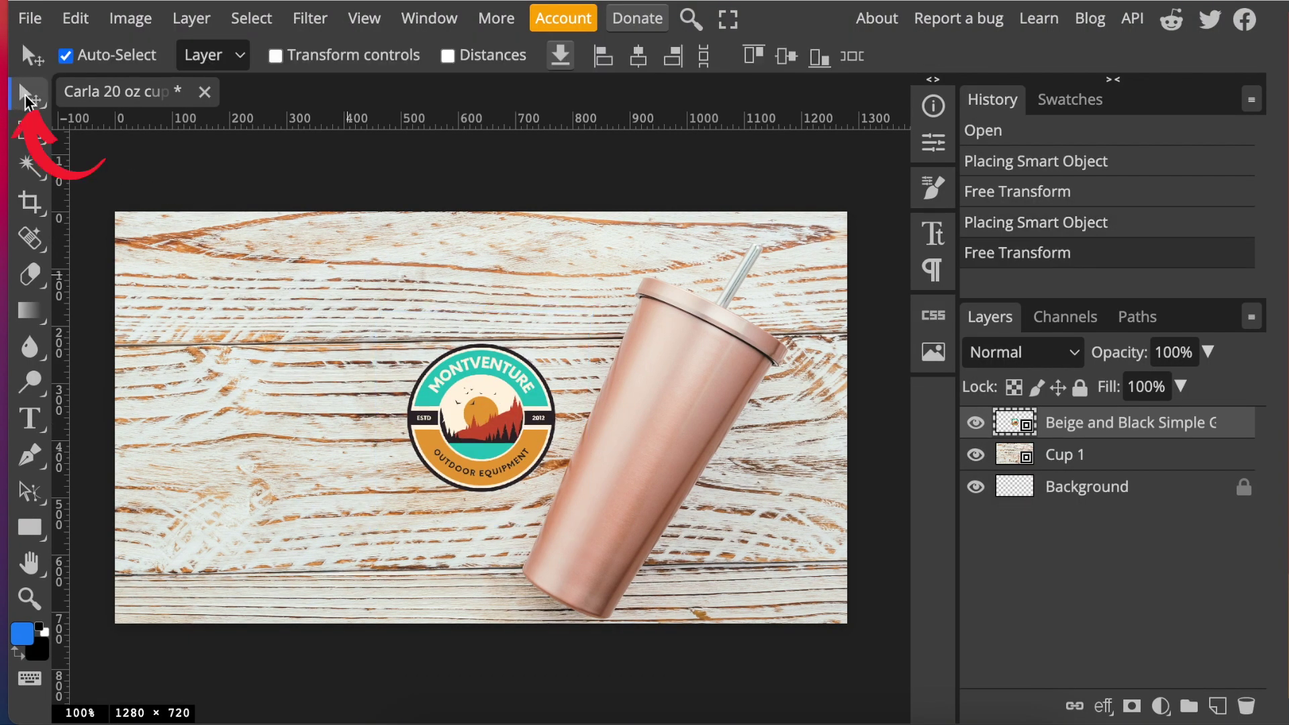
- Move the MONTVENTURE logo onto the tumbler and rotate it counter-clockwise to match the cup's tilt
{"action": "left_click_drag", "start_coordinate": [420, 400], "coordinate": [620, 422]}
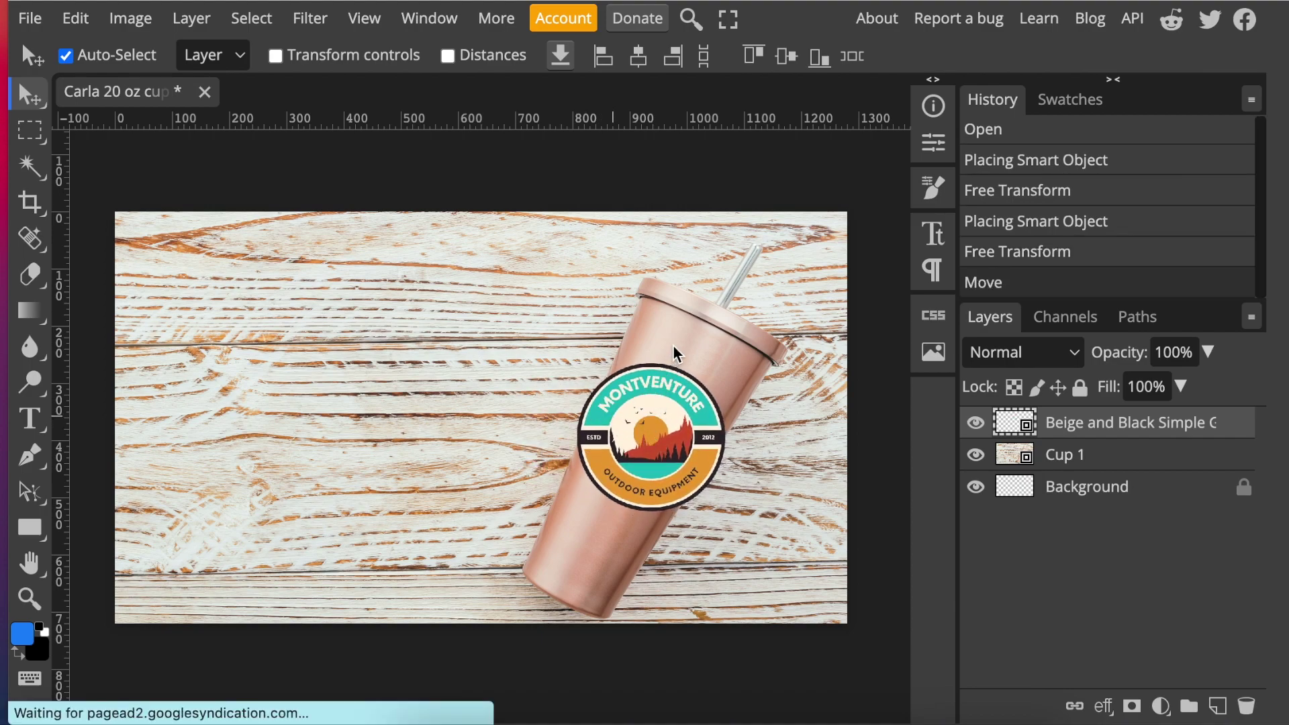
{"action": "left_click", "coordinate": [274, 57]}
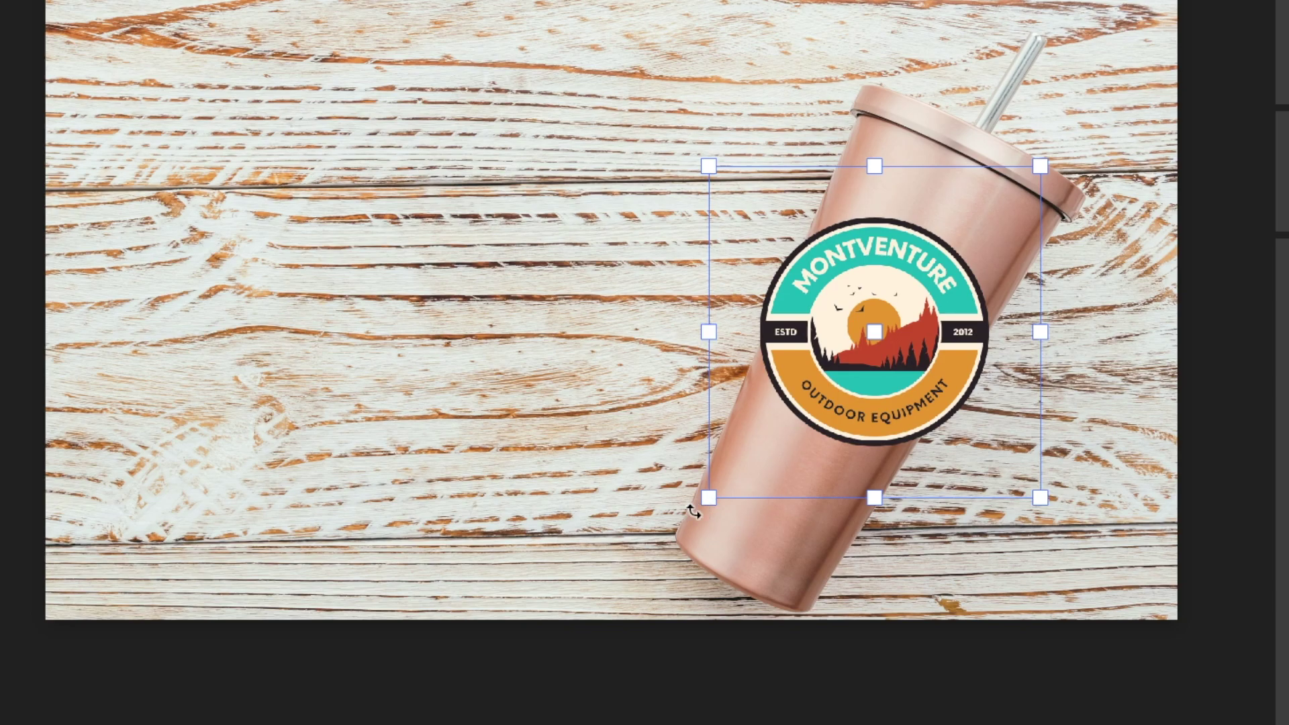
{"action": "left_click_drag", "start_coordinate": [692, 507], "coordinate": [637, 377]}
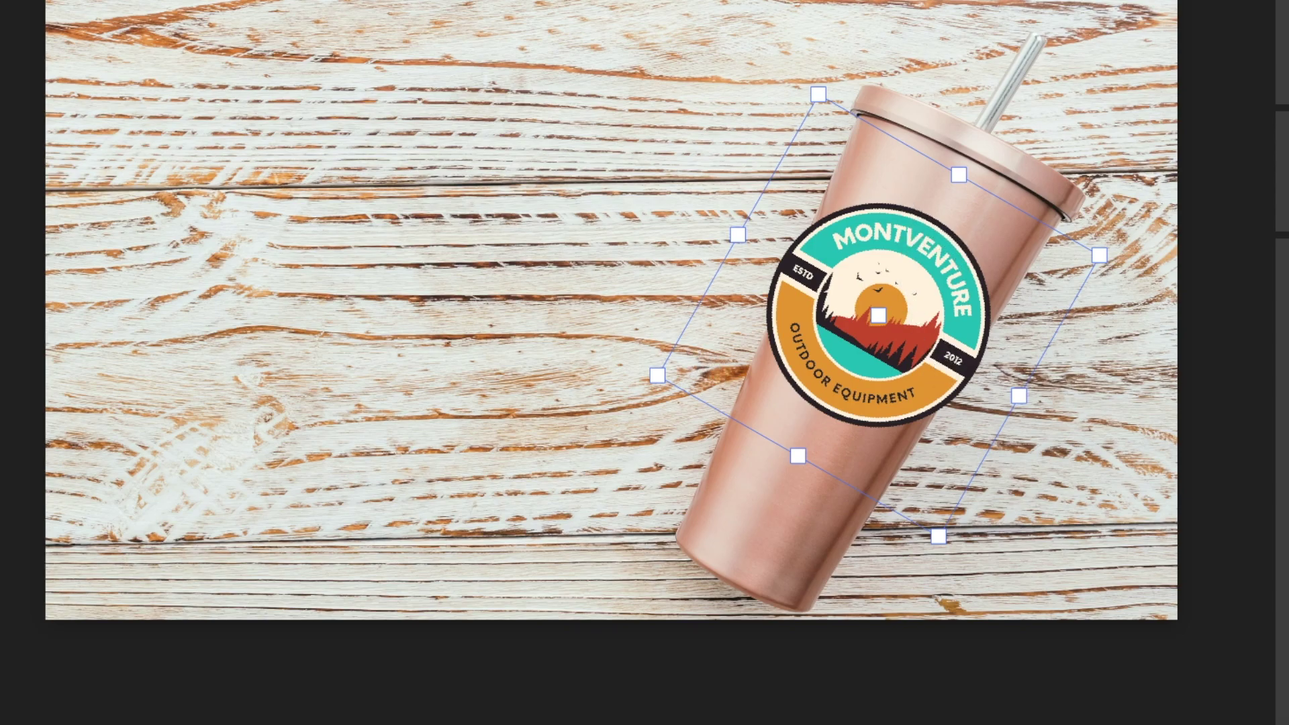
{"action": "right_click", "coordinate": [893, 315]}
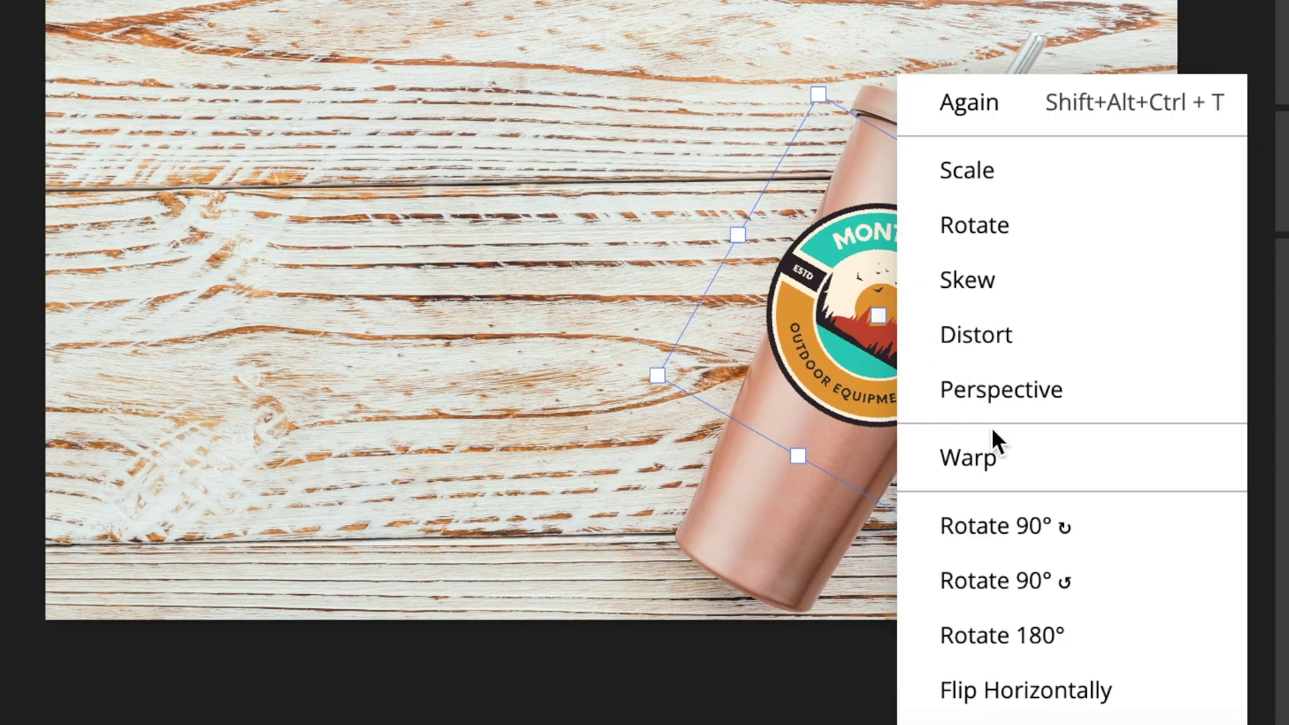
- Switch the logo's transform to Warp and bring up the warp Style list
{"action": "left_click", "coordinate": [991, 456]}
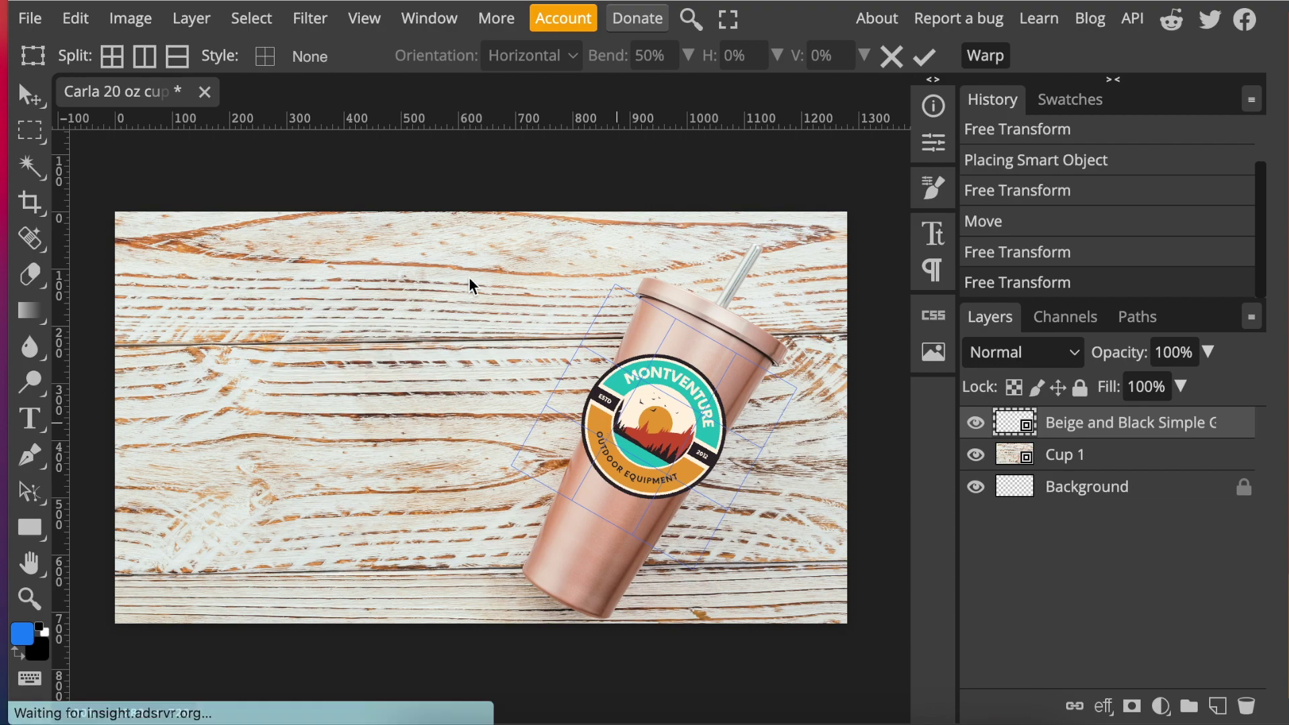
{"action": "left_click", "coordinate": [326, 58]}
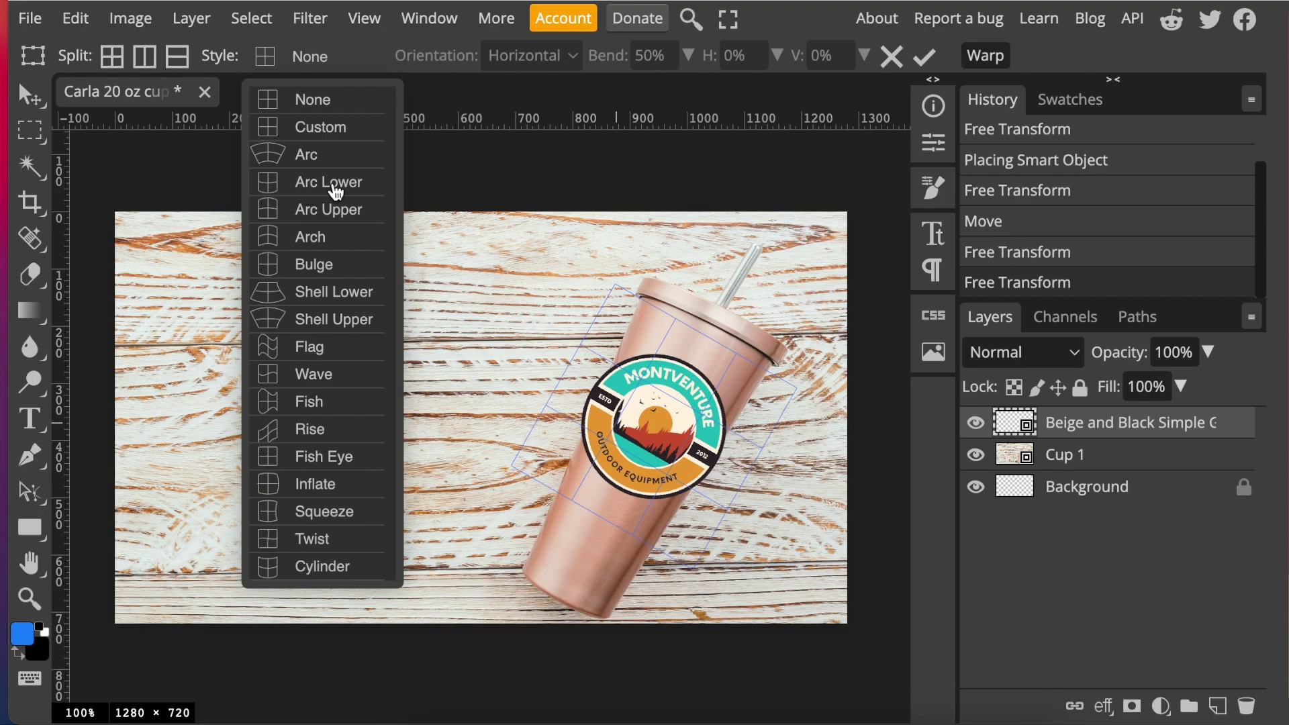
- Try the Arc Lower and Cylinder warp styles, ending on Arc Lower with a 24% bend
{"action": "left_click", "coordinate": [336, 188]}
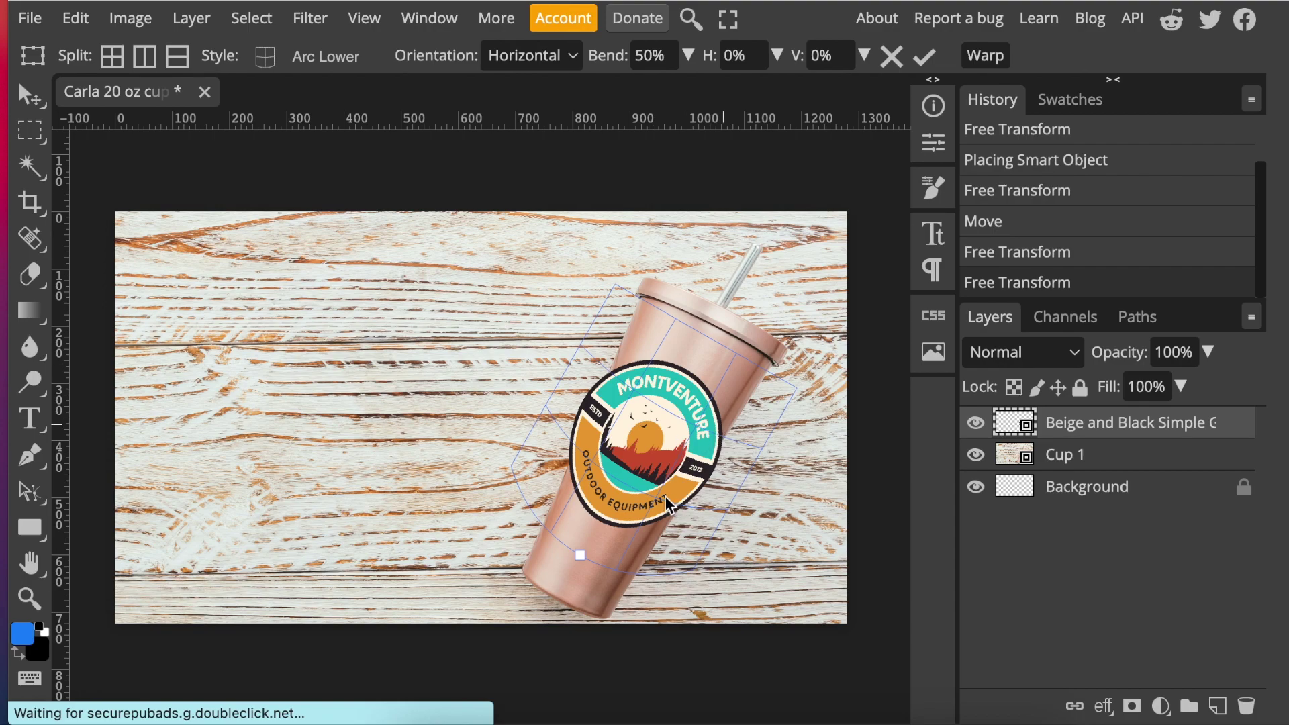
{"action": "left_click", "coordinate": [336, 60]}
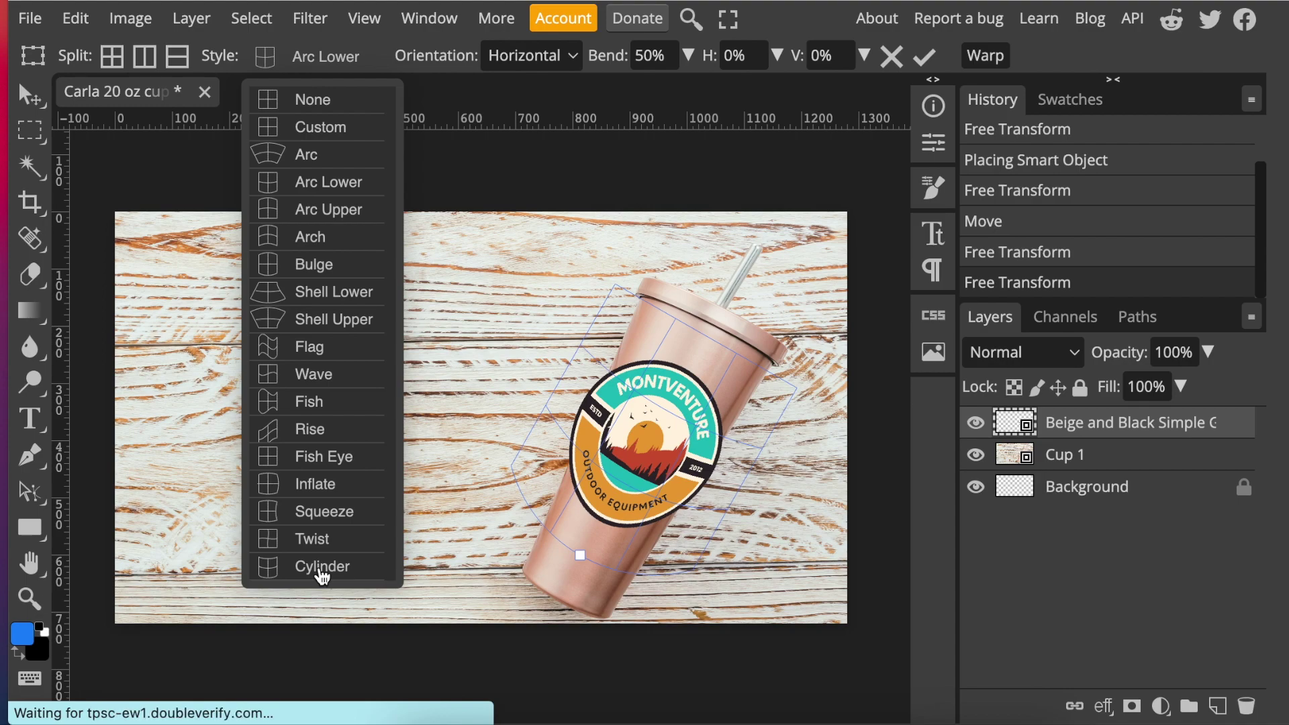
{"action": "left_click", "coordinate": [320, 568]}
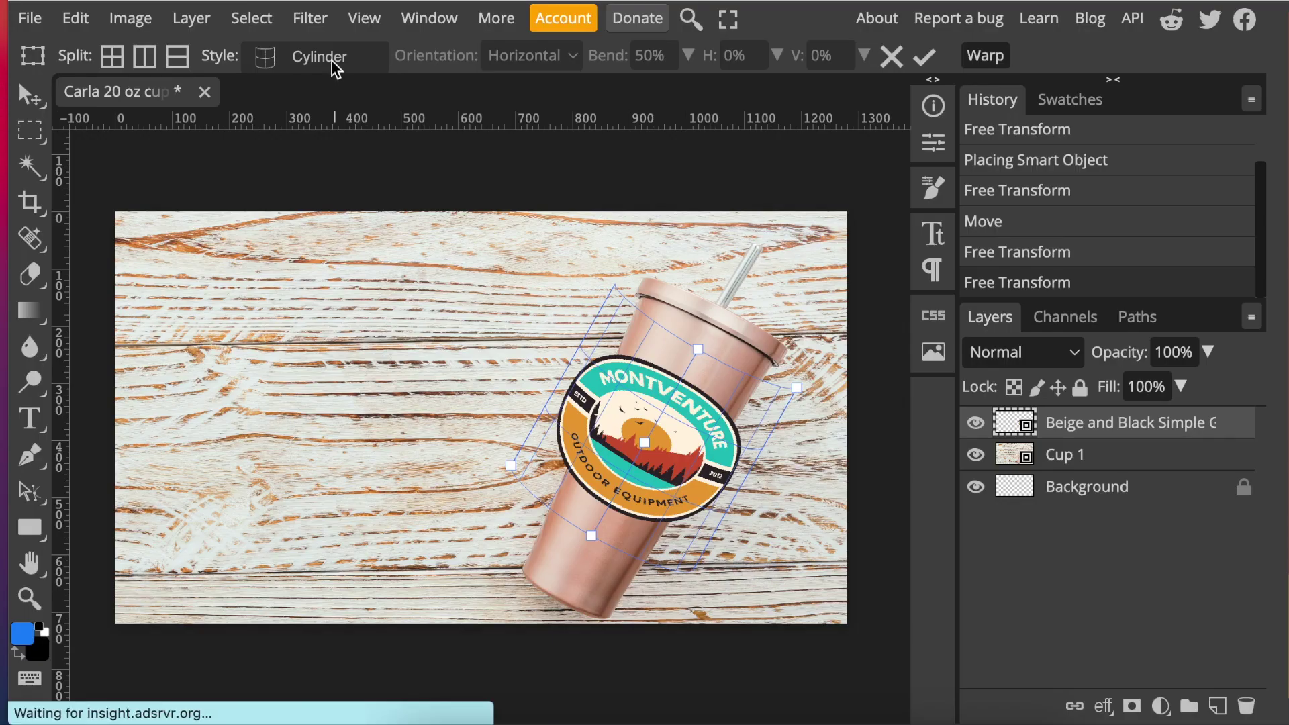
{"action": "left_click", "coordinate": [333, 62]}
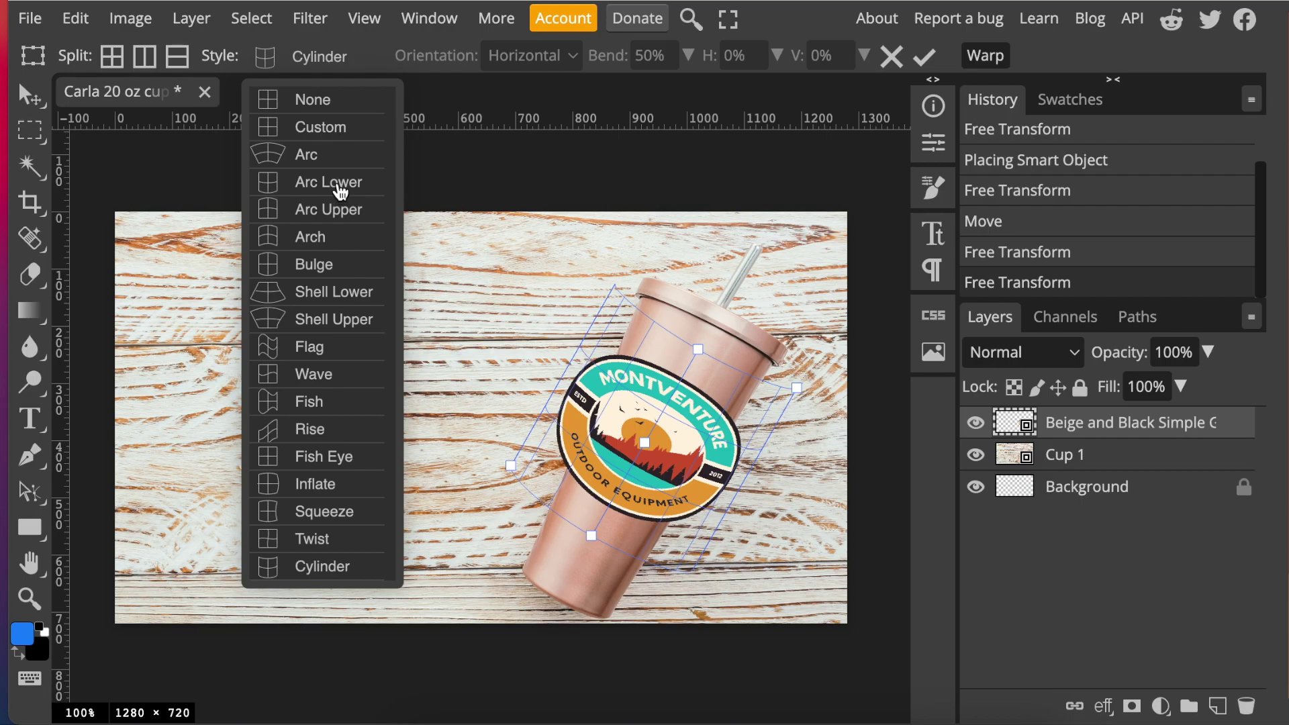
{"action": "left_click", "coordinate": [339, 188]}
{"action": "left_click", "coordinate": [561, 419]}
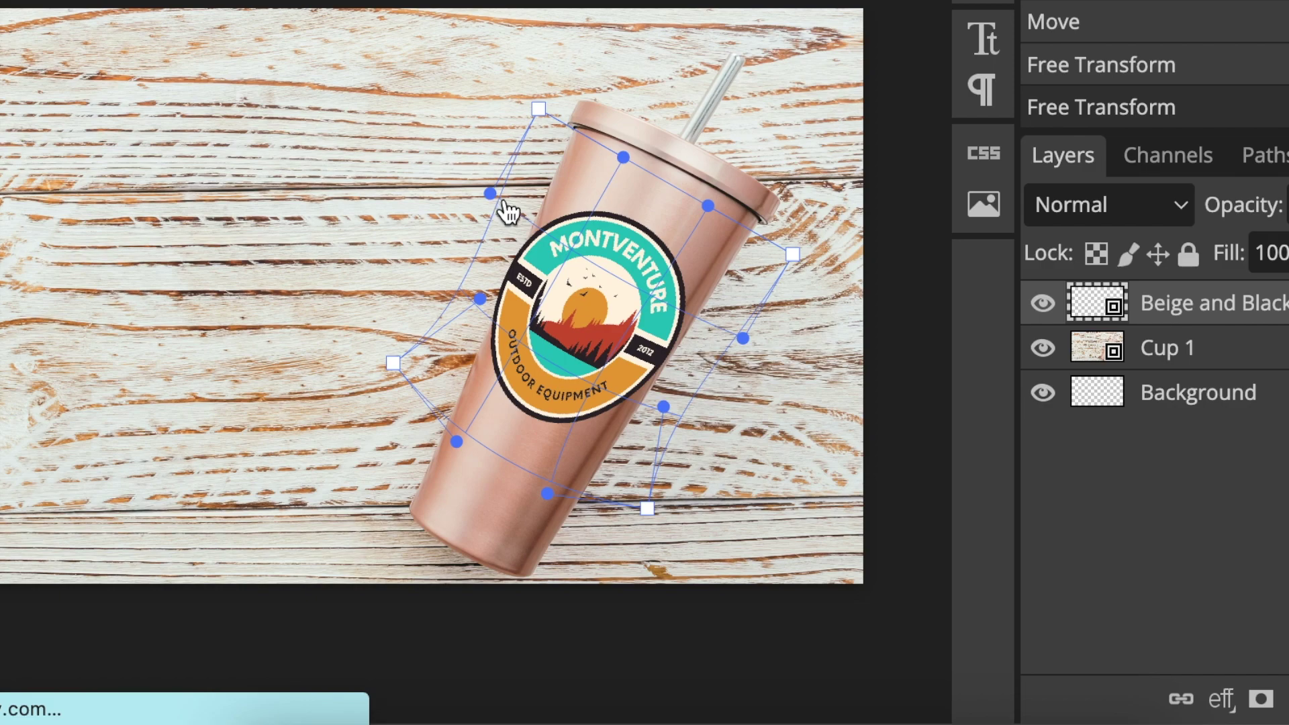
- Drag the warp control points to follow the tumbler's curve and commit the warp
{"action": "left_click_drag", "start_coordinate": [492, 192], "coordinate": [508, 203]}
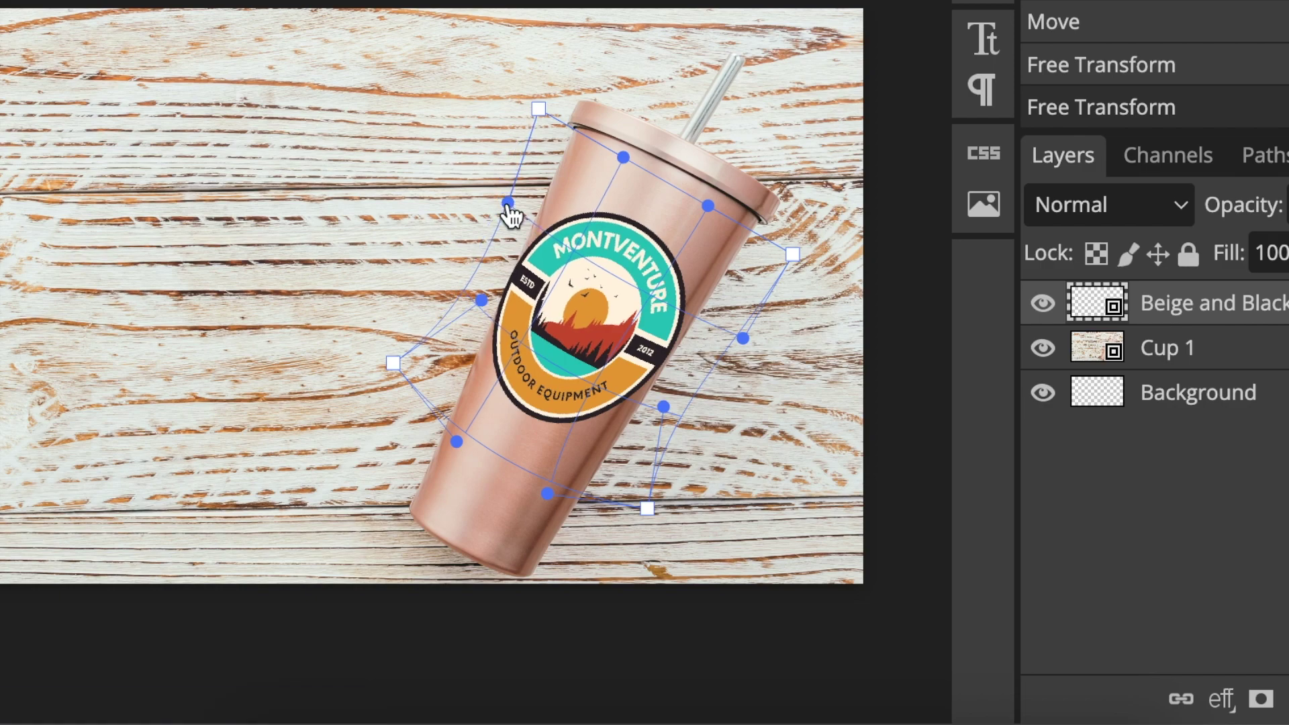
{"action": "left_click_drag", "start_coordinate": [666, 407], "coordinate": [671, 409]}
{"action": "left_click_drag", "start_coordinate": [508, 203], "coordinate": [515, 210]}
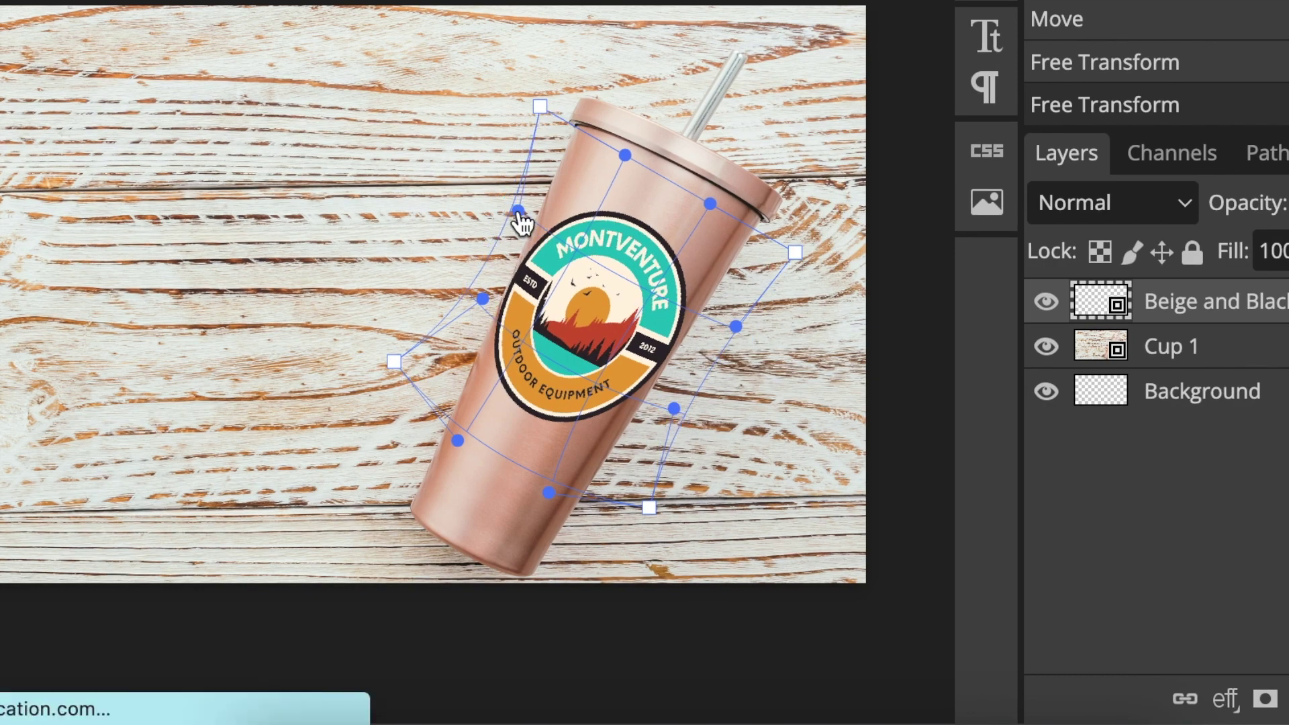
{"action": "left_click_drag", "start_coordinate": [482, 298], "coordinate": [490, 296]}
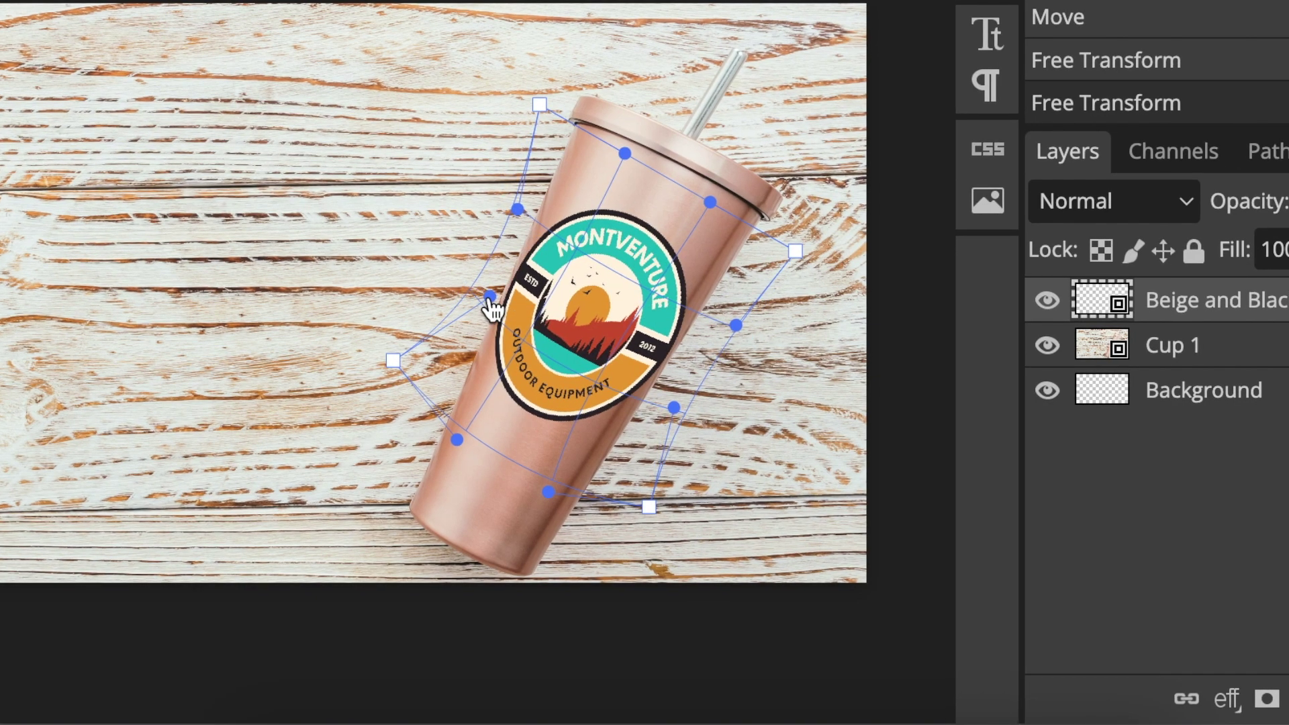
{"action": "key", "text": "Return"}
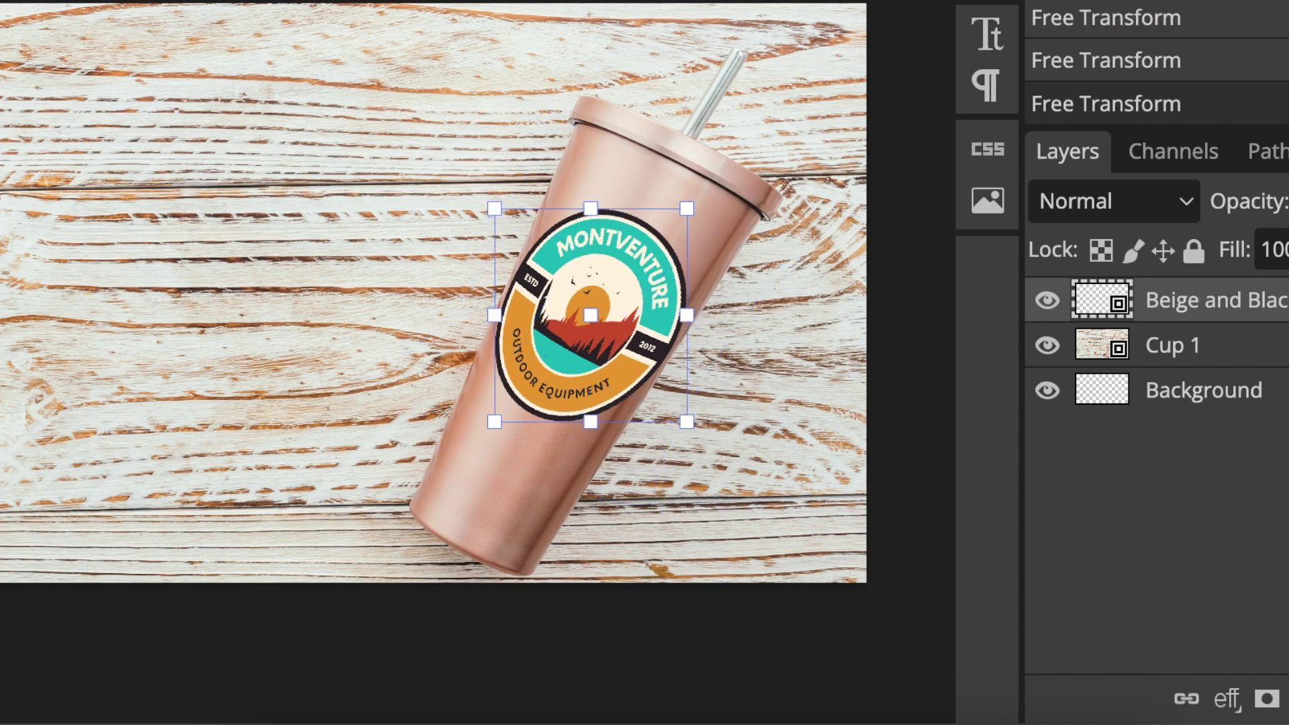
{"action": "key", "text": "Return"}
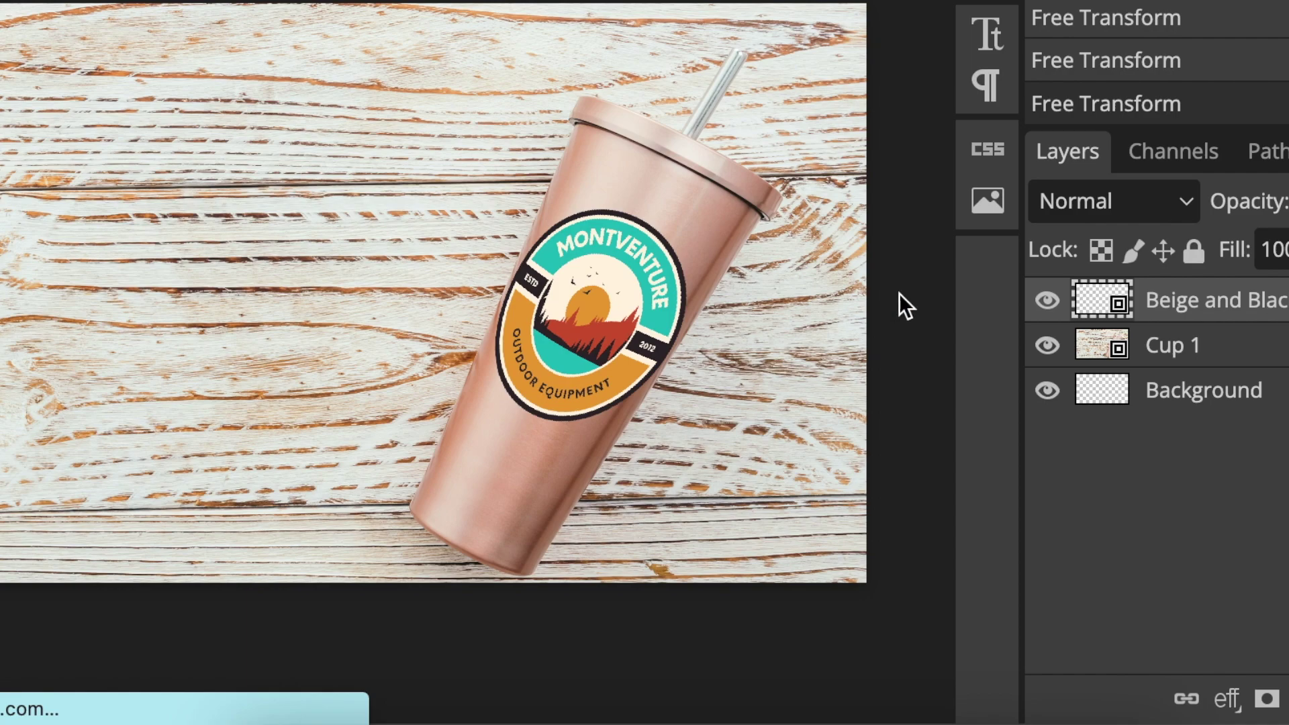
{"action": "key", "text": "alt+shift+n"}
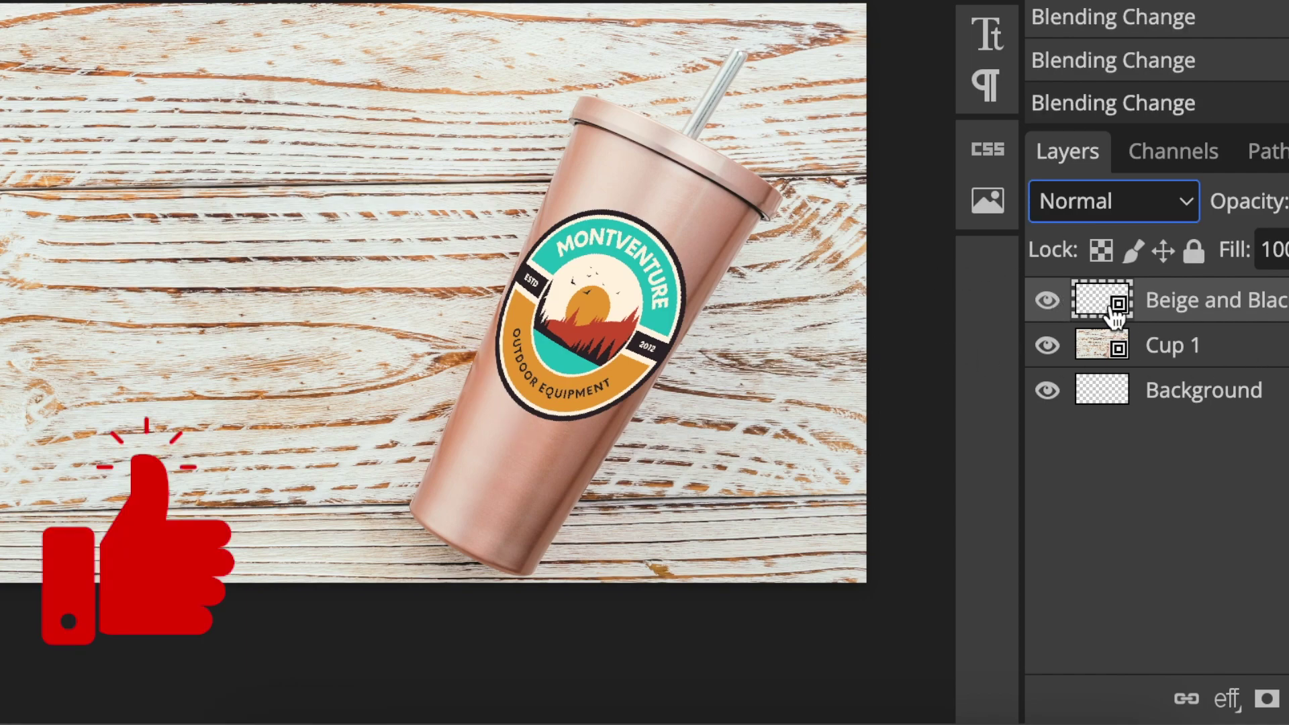
- Set the logo layer's blend mode to Darken after trying Multiply
{"action": "left_click", "coordinate": [1175, 206]}
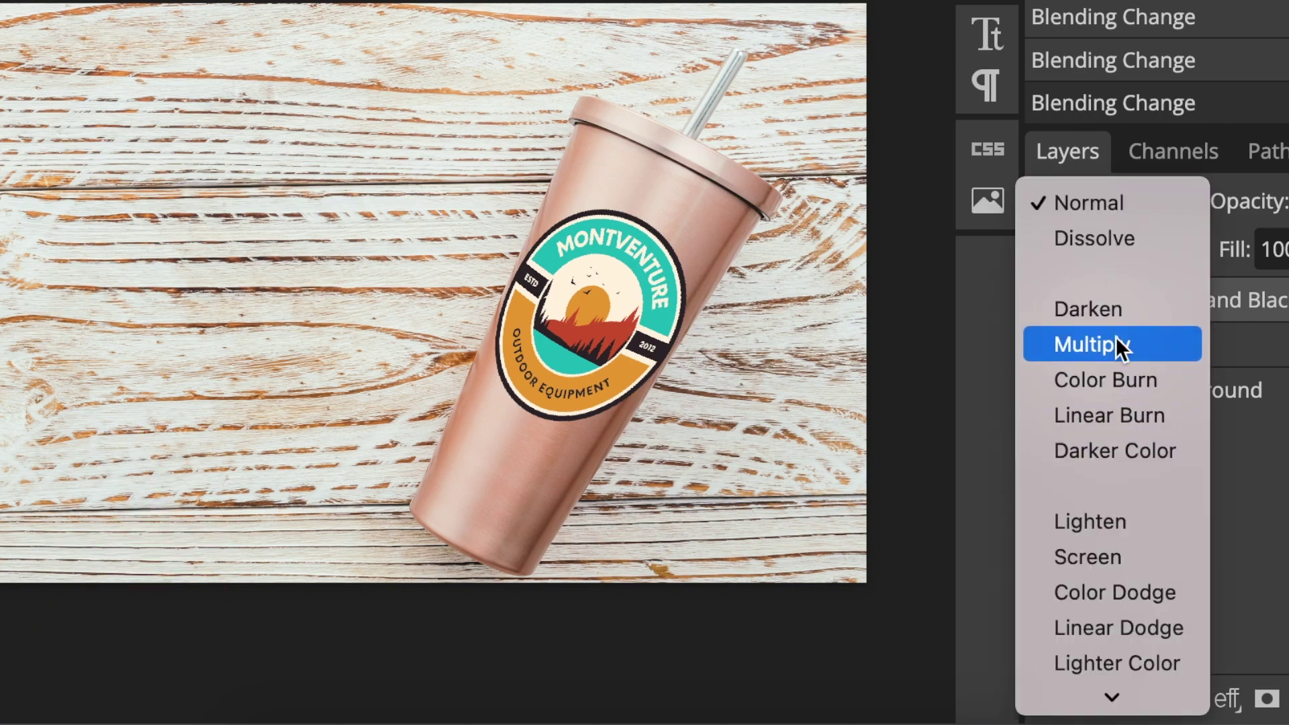
{"action": "key", "text": "Escape"}
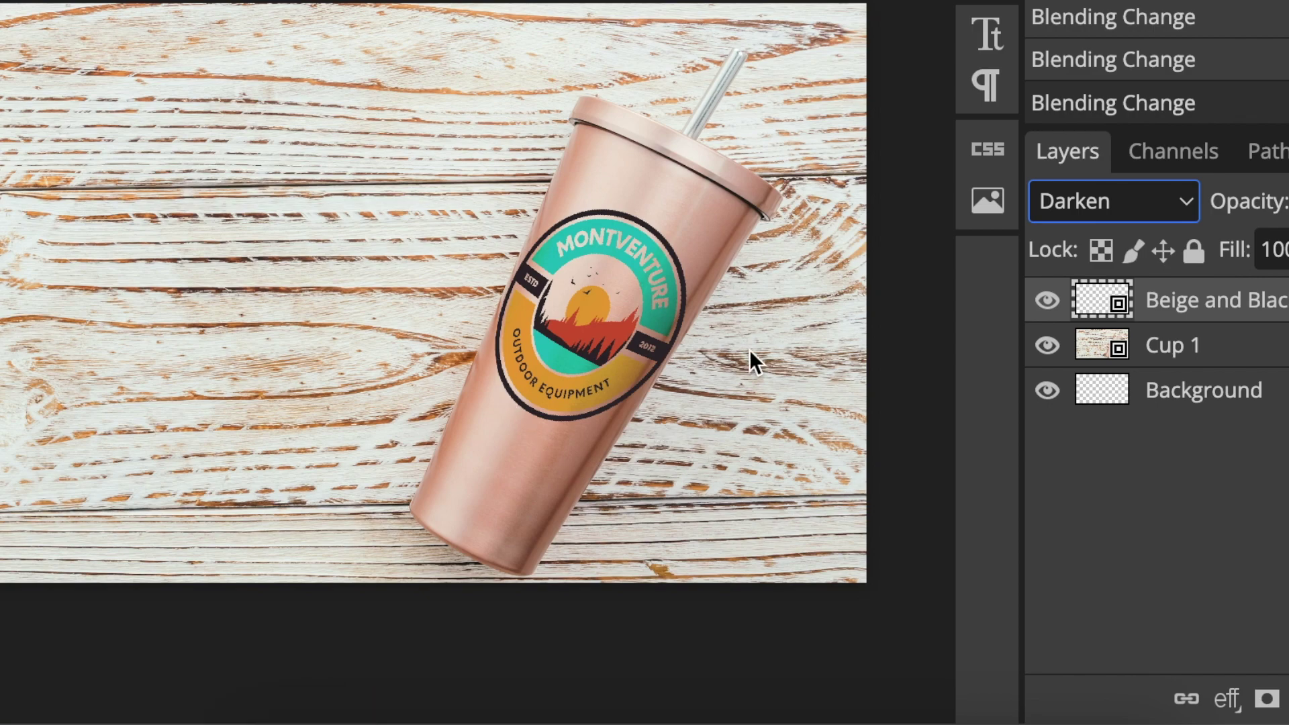
{"action": "left_click", "coordinate": [1185, 200]}
{"action": "left_click", "coordinate": [1152, 239]}
{"action": "left_click", "coordinate": [1180, 201]}
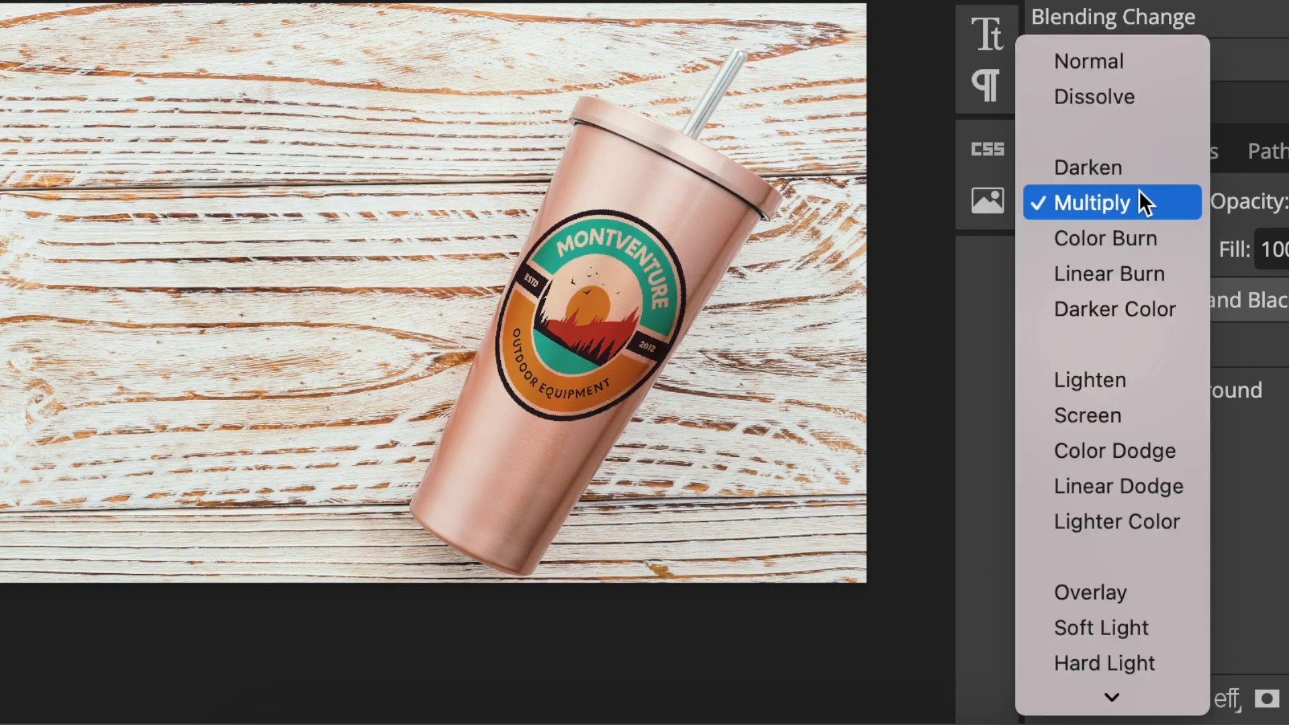
{"action": "left_click", "coordinate": [1140, 178]}
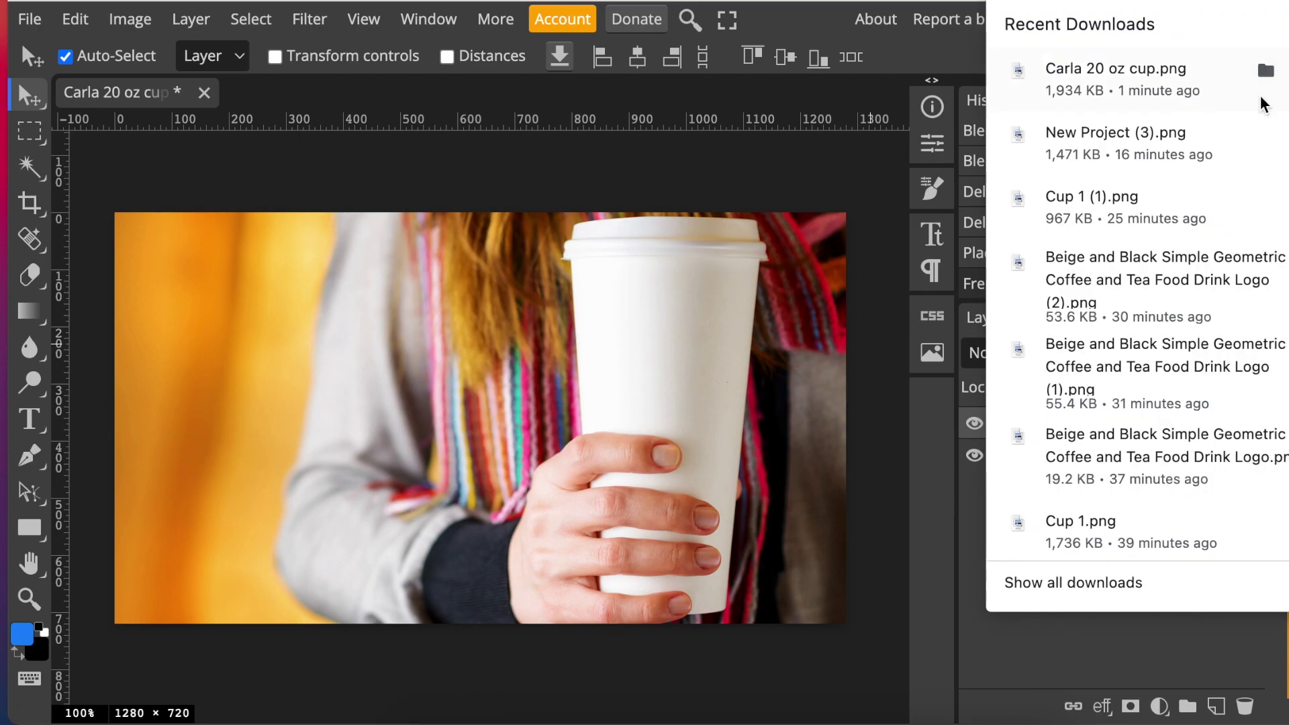
- Drop the logo PNG onto the held white cup photo and position it on the cup's front at 85.6%
{"action": "left_click_drag", "start_coordinate": [1165, 290], "coordinate": [728, 436]}
{"action": "left_click_drag", "start_coordinate": [782, 293], "coordinate": [792, 278]}
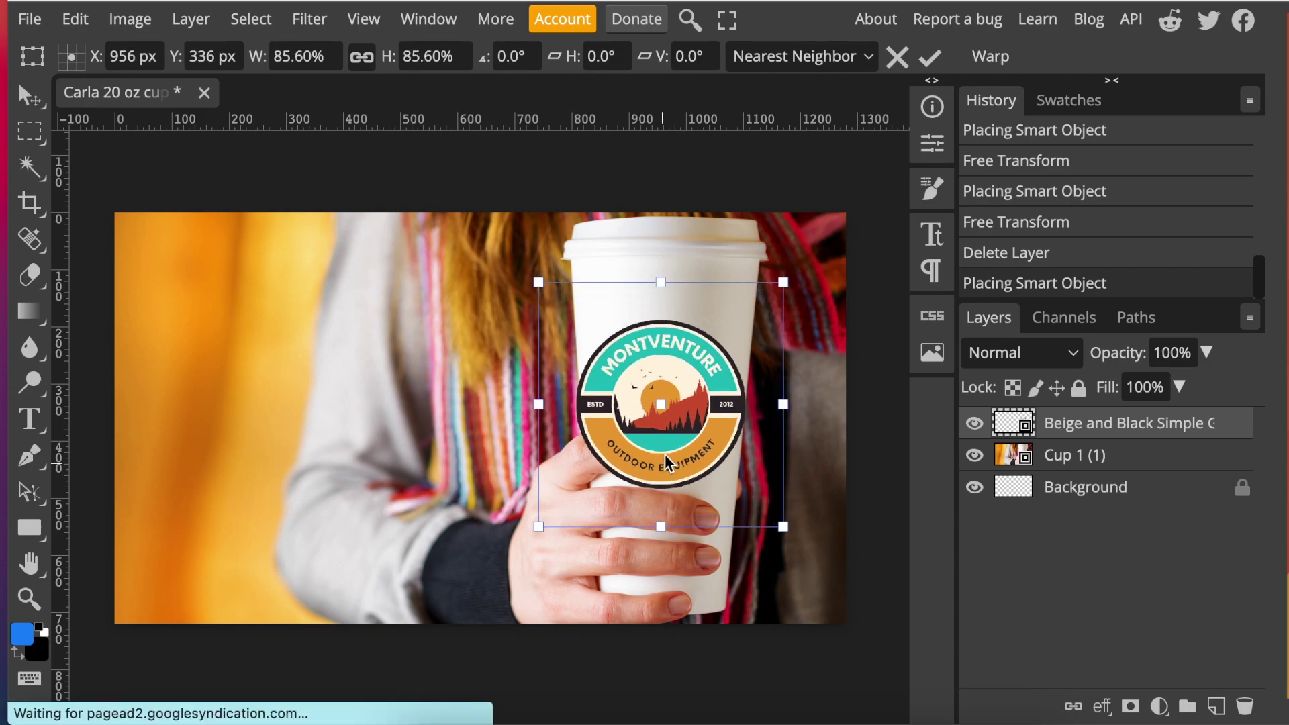
{"action": "left_click_drag", "start_coordinate": [668, 463], "coordinate": [672, 463]}
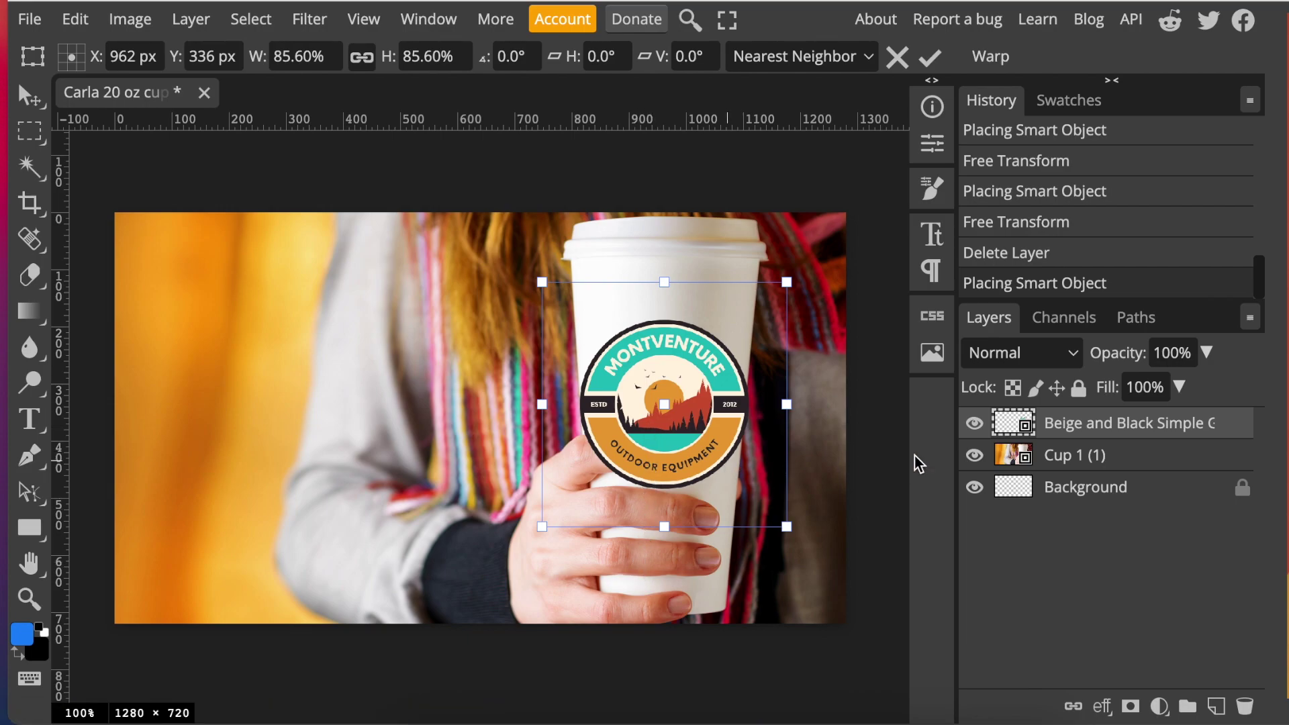
- Rasterize the logo layer and switch to the Eraser Tool
{"action": "right_click", "coordinate": [1084, 433]}
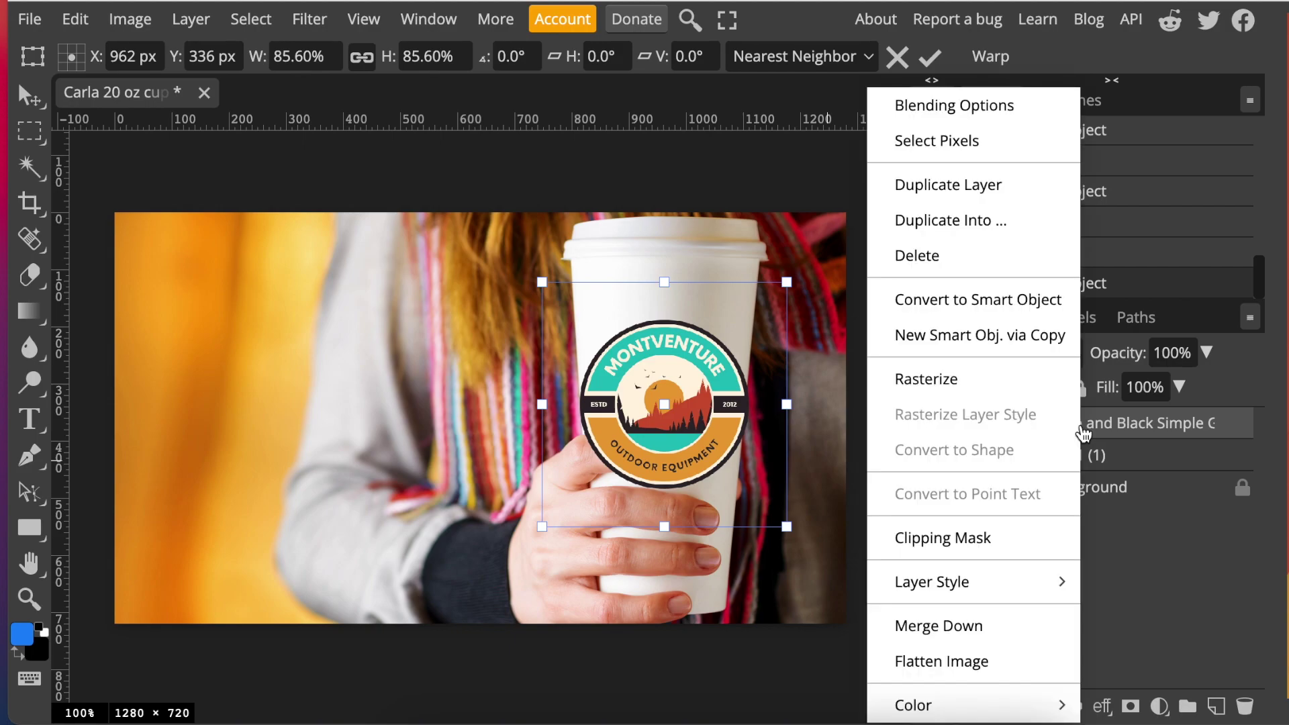
{"action": "left_click", "coordinate": [916, 381]}
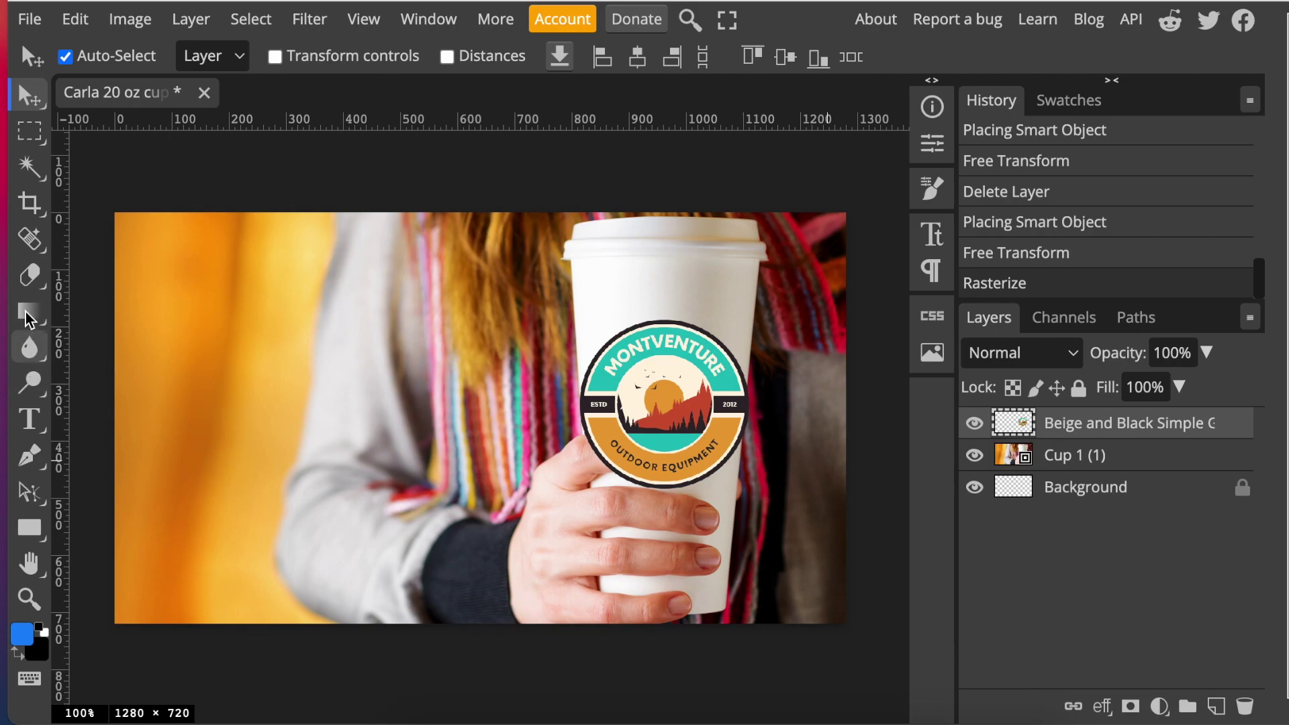
{"action": "left_click", "coordinate": [30, 275]}
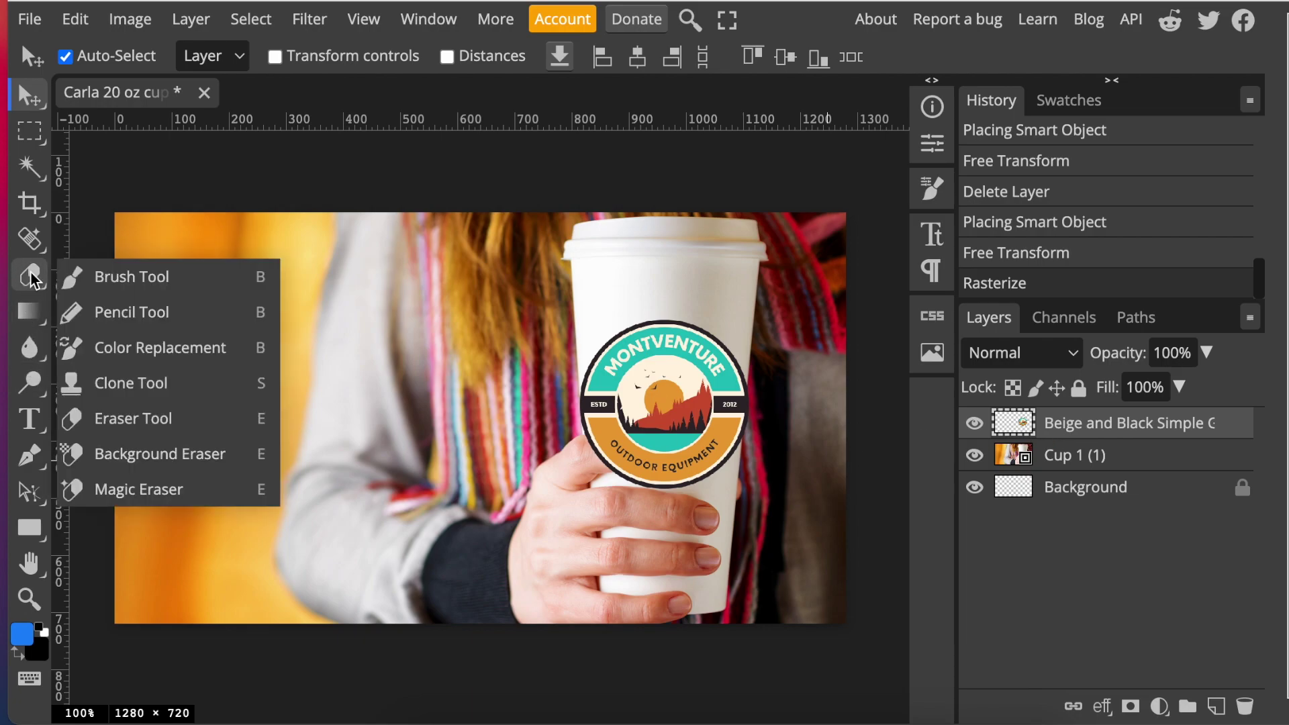
{"action": "left_click", "coordinate": [133, 419]}
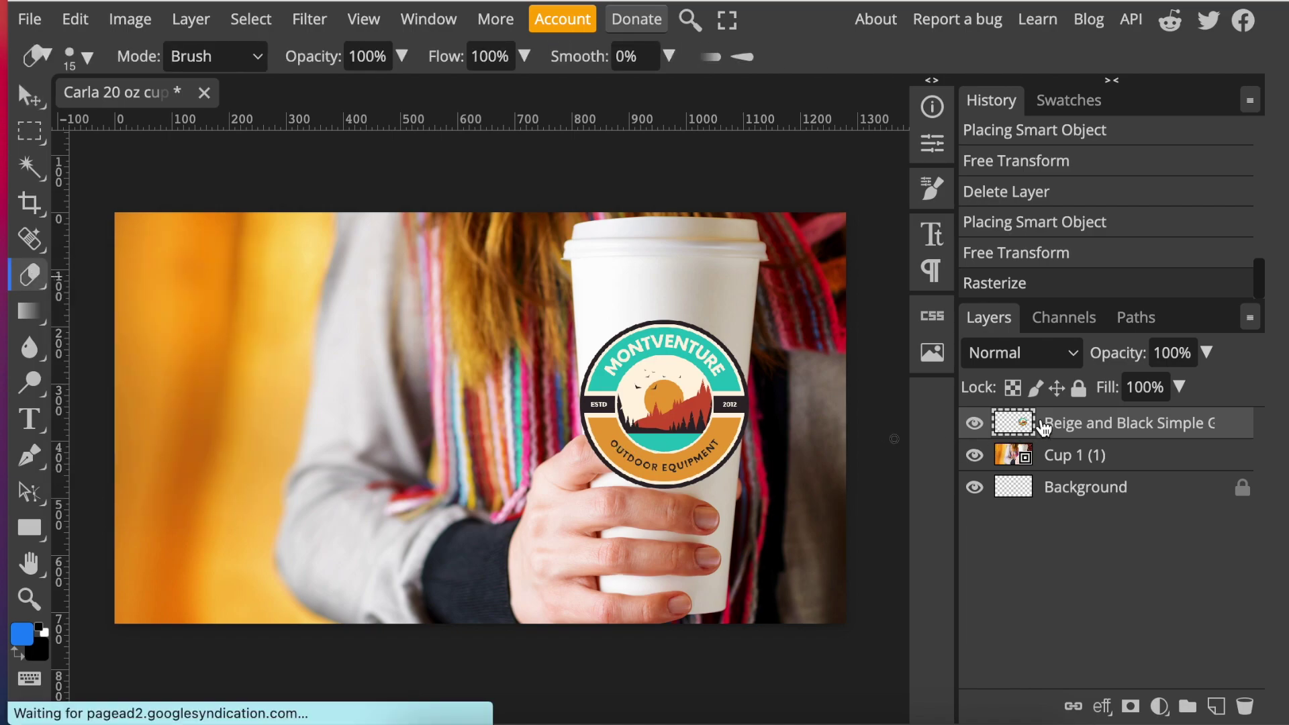
- Clip the logo to the Cup 1 layer and erase it where the finger overlaps
{"action": "right_click", "coordinate": [1046, 425]}
{"action": "left_click", "coordinate": [938, 543]}
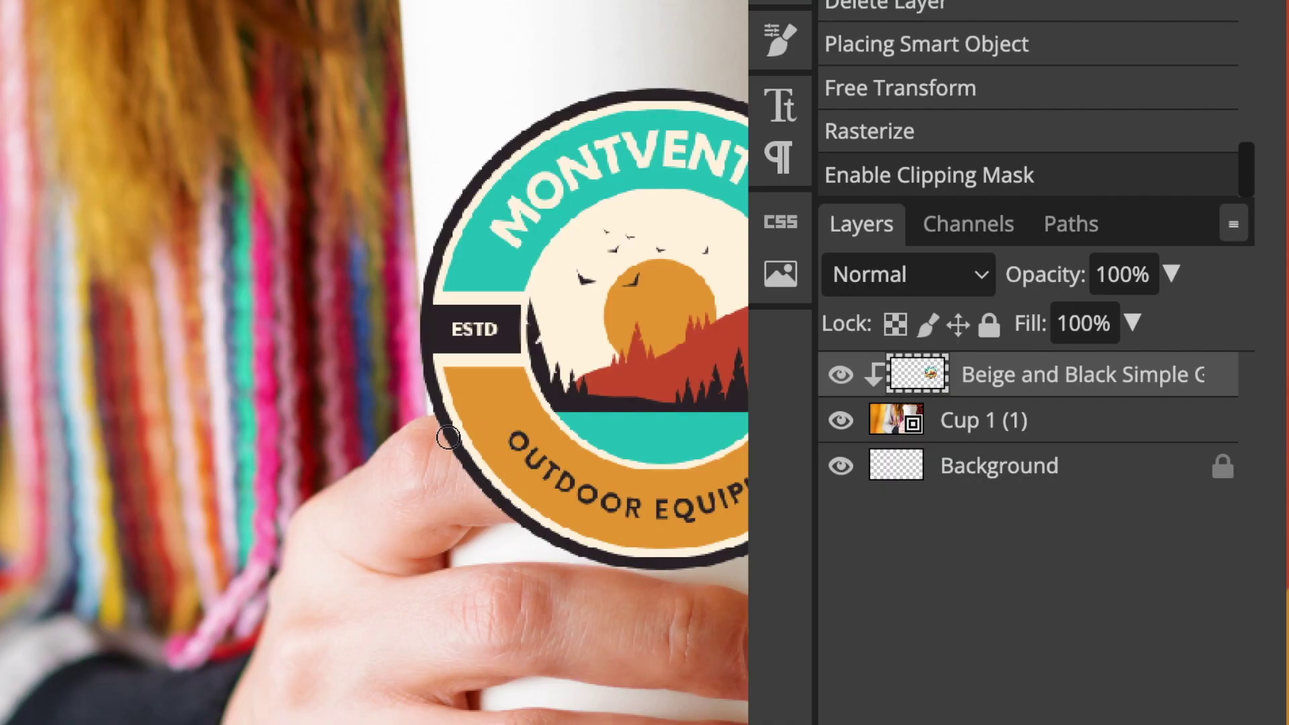
{"action": "mouse_move", "coordinate": [459, 433]}
{"action": "left_mouse_down"}
{"action": "mouse_move", "coordinate": [492, 469]}
{"action": "mouse_move", "coordinate": [567, 455]}
{"action": "mouse_move", "coordinate": [460, 442]}
{"action": "mouse_move", "coordinate": [444, 426]}
{"action": "mouse_move", "coordinate": [520, 506]}
{"action": "mouse_move", "coordinate": [489, 432]}
{"action": "mouse_move", "coordinate": [588, 493]}
{"action": "mouse_move", "coordinate": [685, 500]}
{"action": "mouse_move", "coordinate": [634, 450]}
{"action": "mouse_move", "coordinate": [662, 465]}
{"action": "mouse_move", "coordinate": [594, 428]}
{"action": "mouse_move", "coordinate": [470, 430]}
{"action": "left_mouse_up"}
{"action": "scroll", "coordinate": [624, 490], "scroll_direction": "down", "scroll_amount": 3}
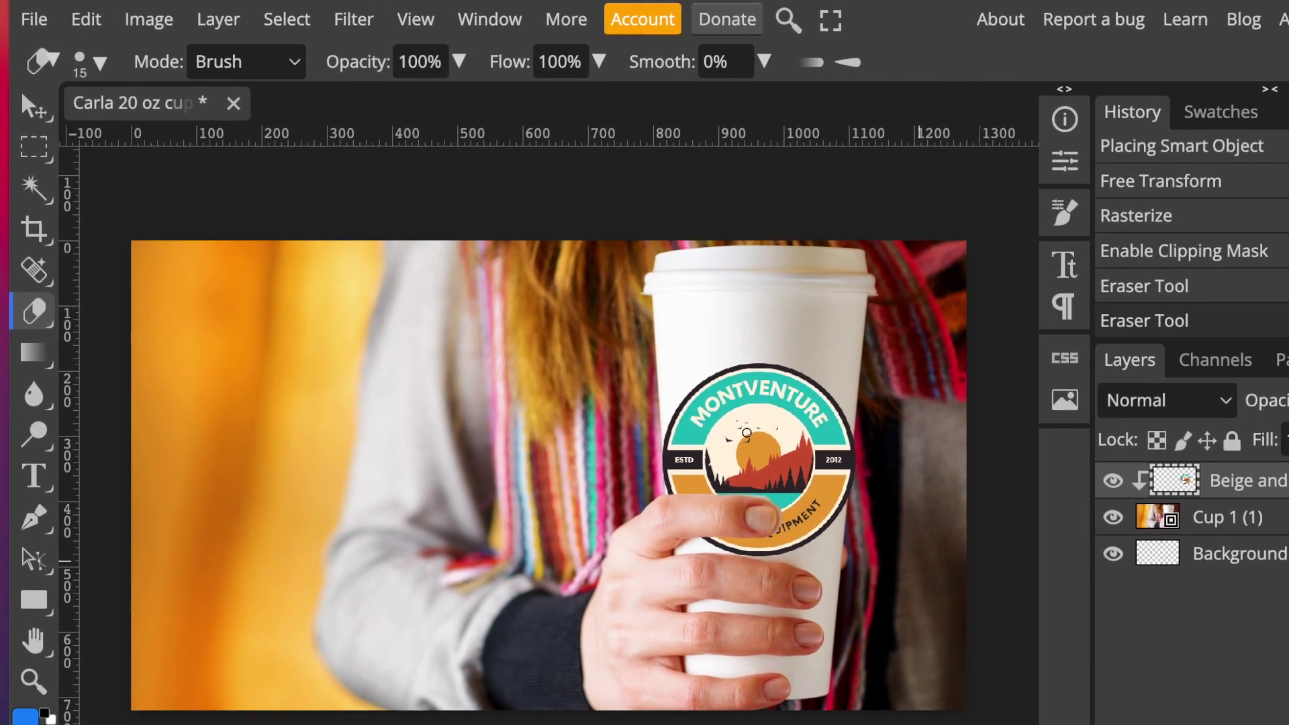
- Put the MONTVENTURE logo into Warp transform mode with a custom, freely editable grid
{"action": "key", "text": "ctrl+t"}
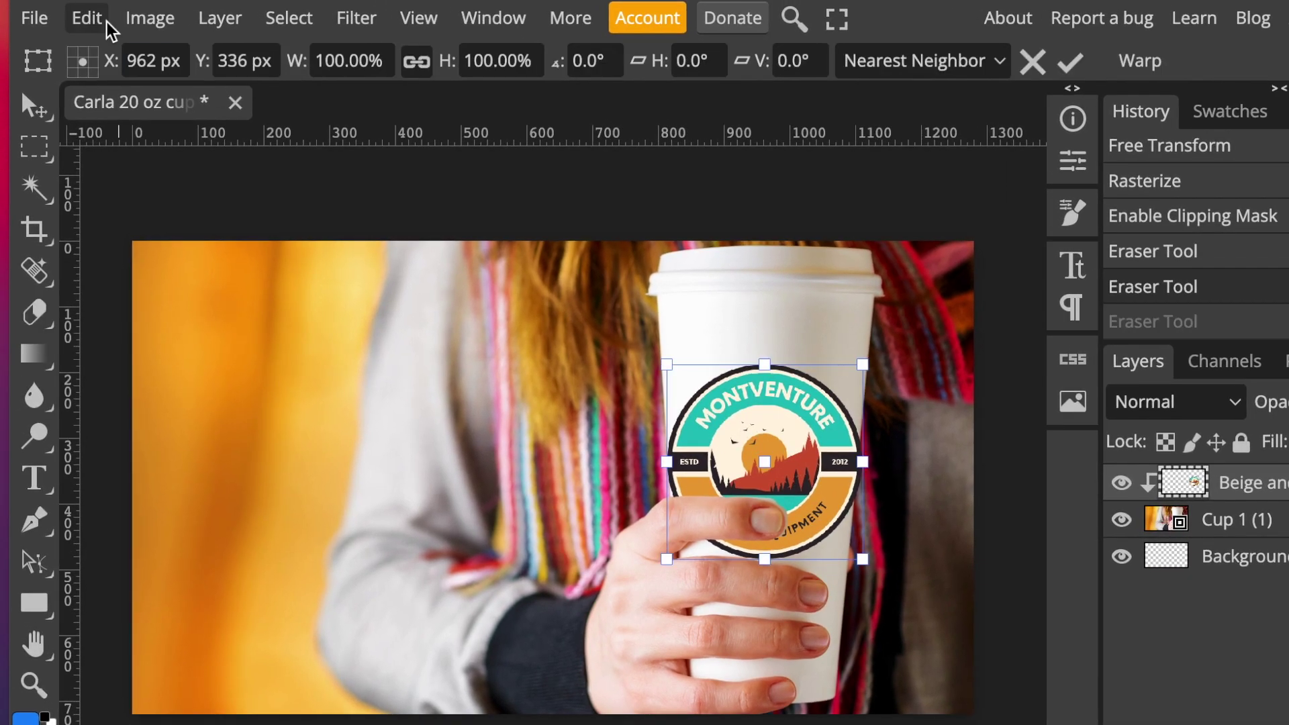
{"action": "left_click", "coordinate": [91, 22]}
{"action": "mouse_move", "coordinate": [198, 669]}
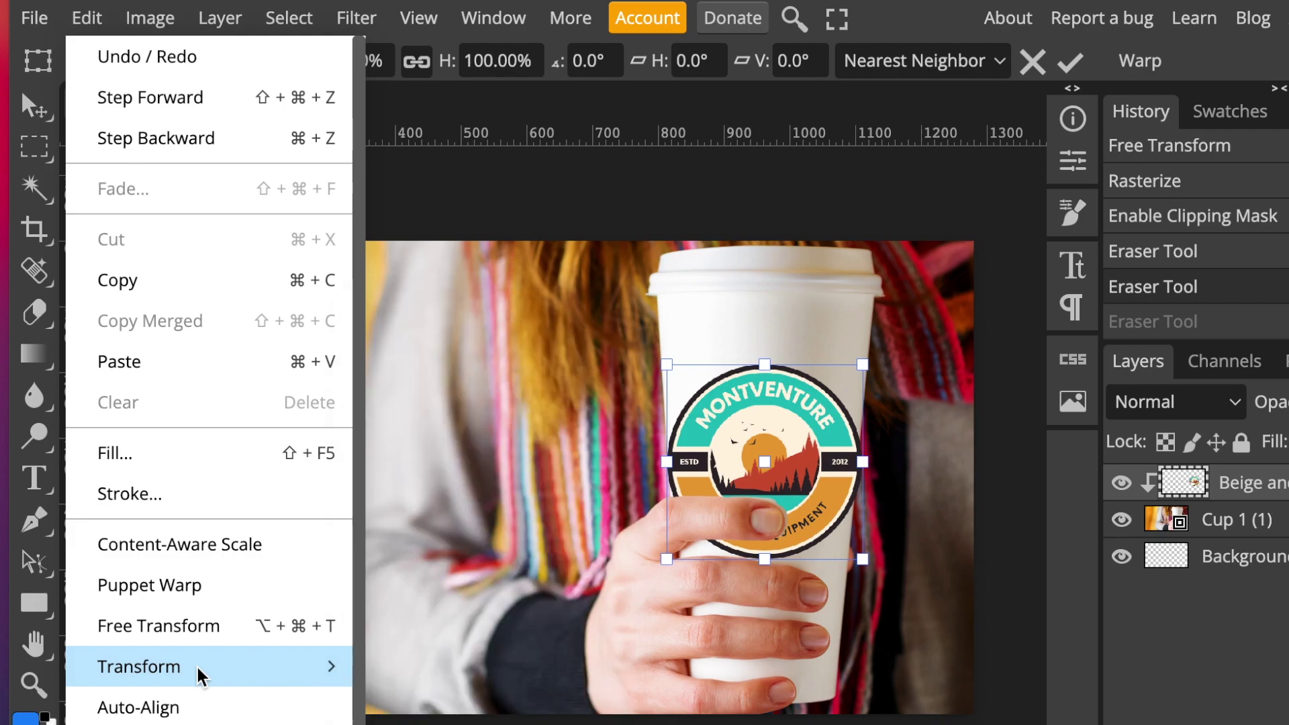
{"action": "left_click", "coordinate": [433, 594]}
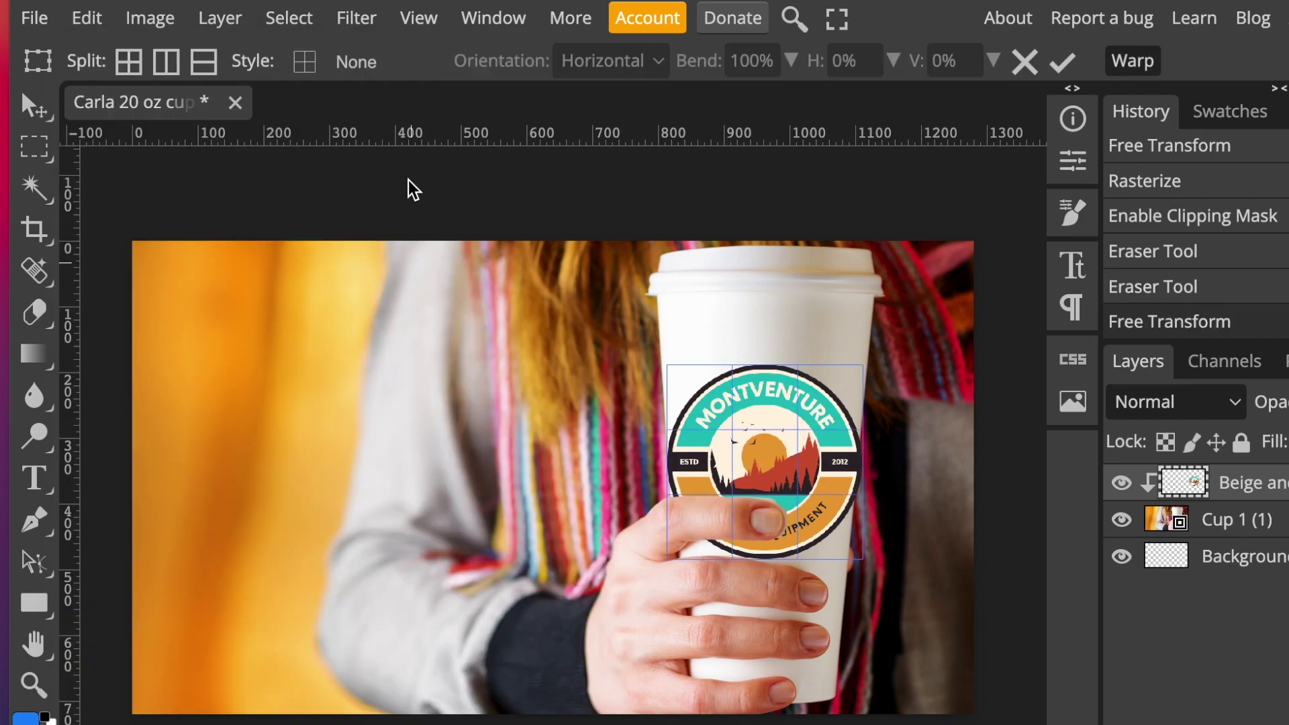
{"action": "left_click", "coordinate": [412, 67]}
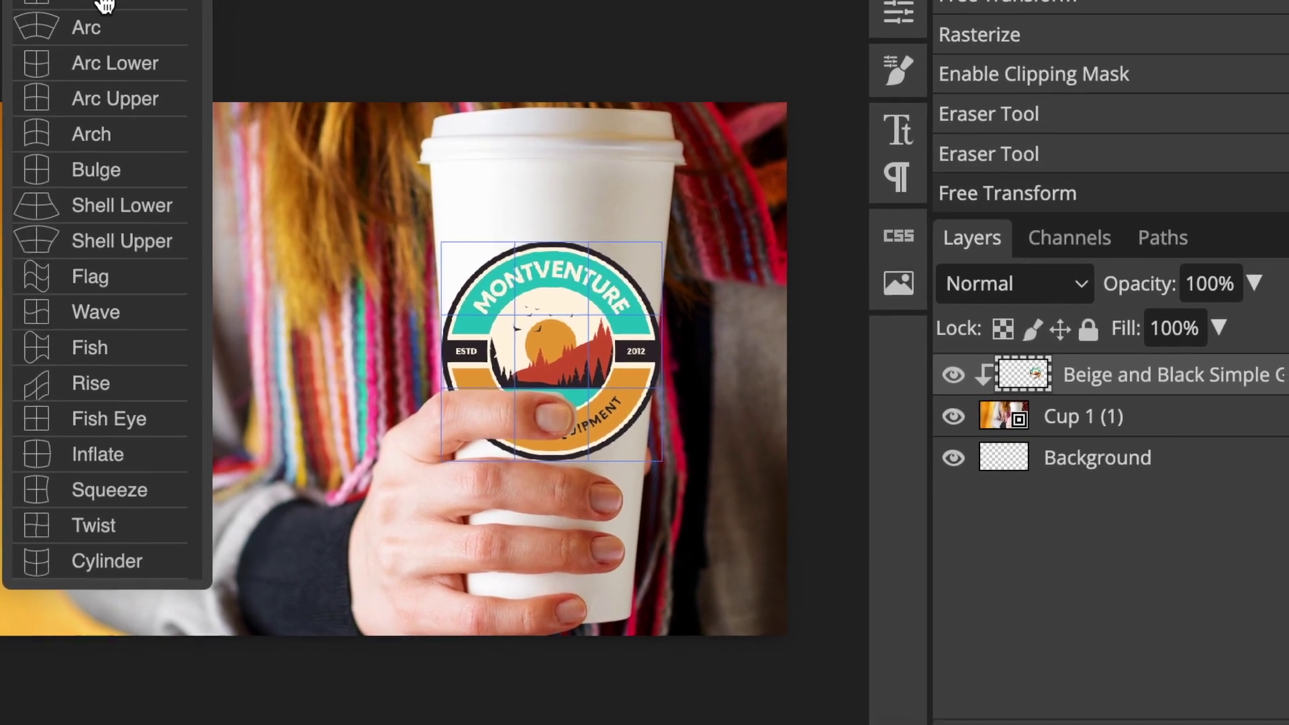
{"action": "left_click", "coordinate": [104, 5]}
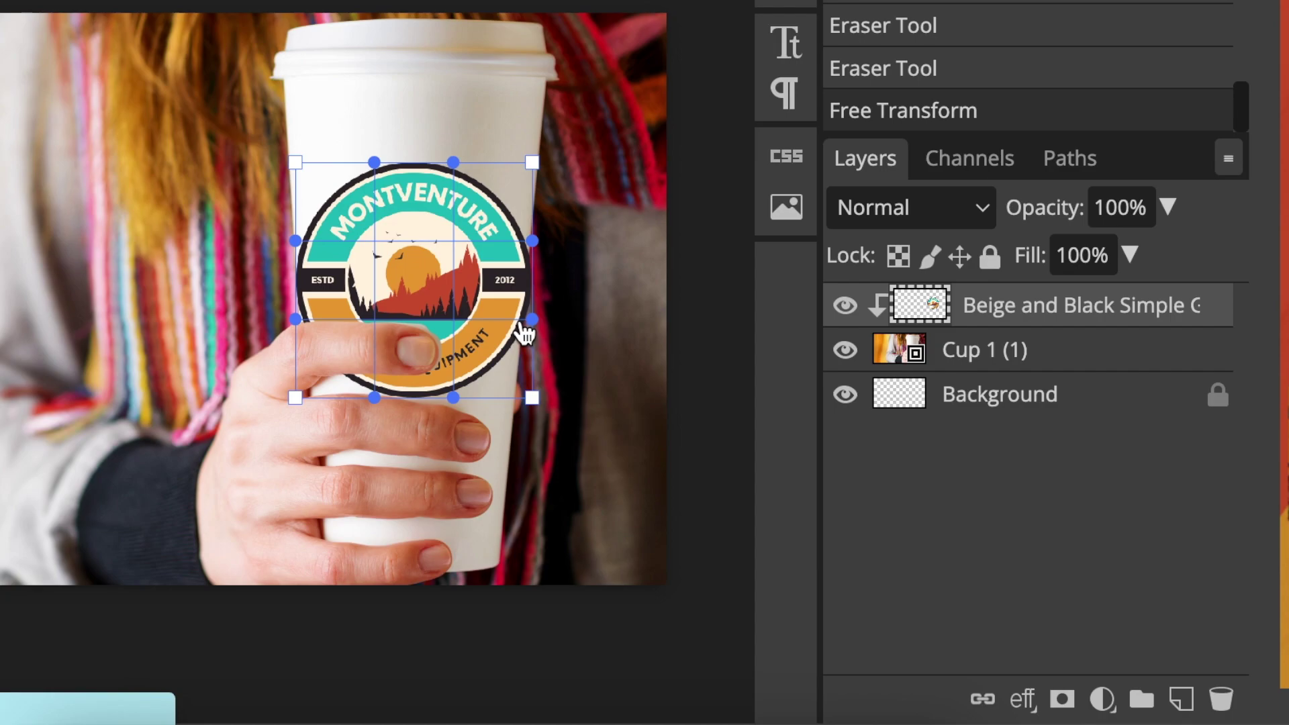
- Bend the logo's edges inward so it follows the cup's curve, then commit the warp
{"action": "left_click_drag", "start_coordinate": [524, 326], "coordinate": [510, 327]}
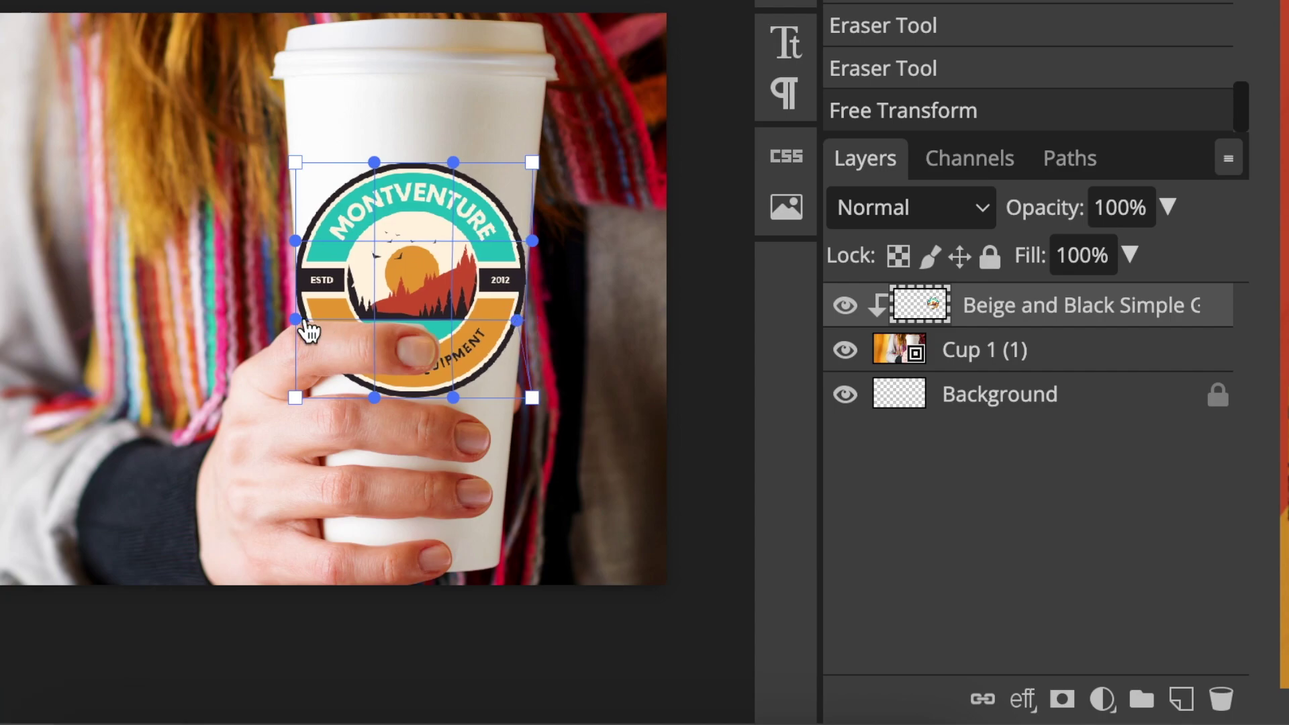
{"action": "left_click_drag", "start_coordinate": [310, 323], "coordinate": [326, 323]}
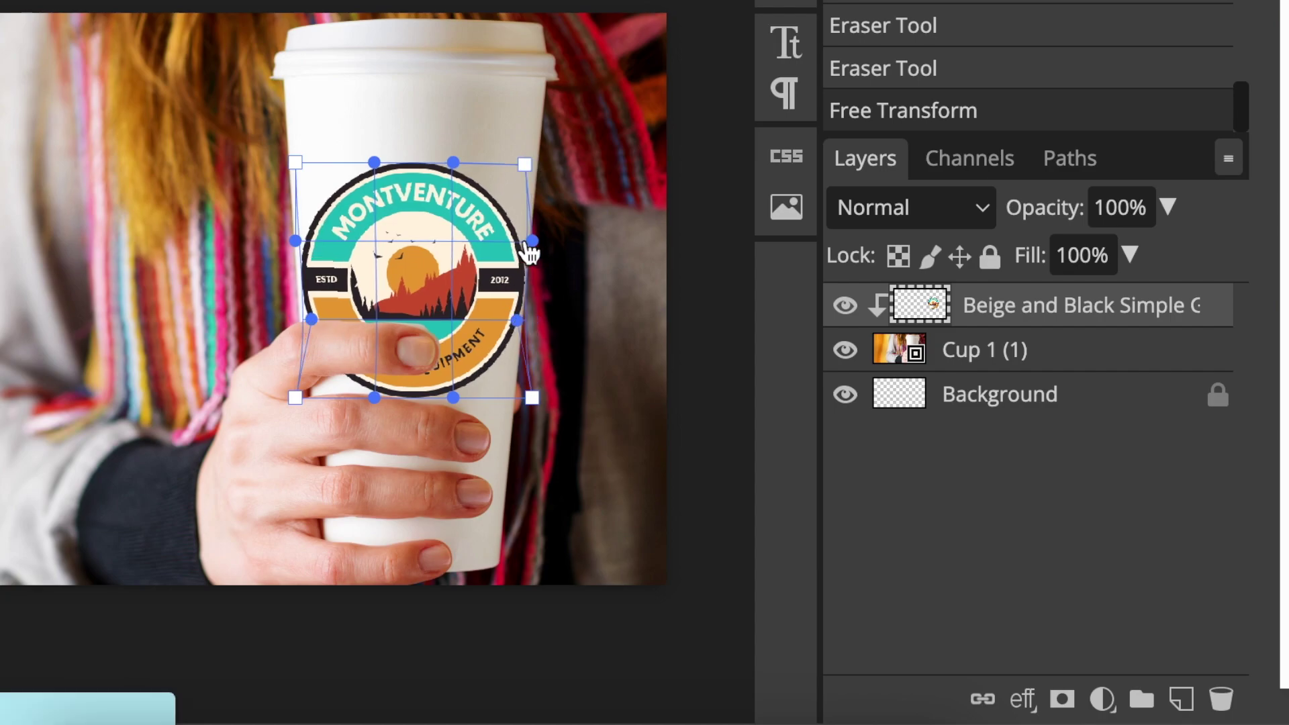
{"action": "left_click_drag", "start_coordinate": [534, 166], "coordinate": [521, 178]}
{"action": "left_click_drag", "start_coordinate": [454, 399], "coordinate": [440, 404]}
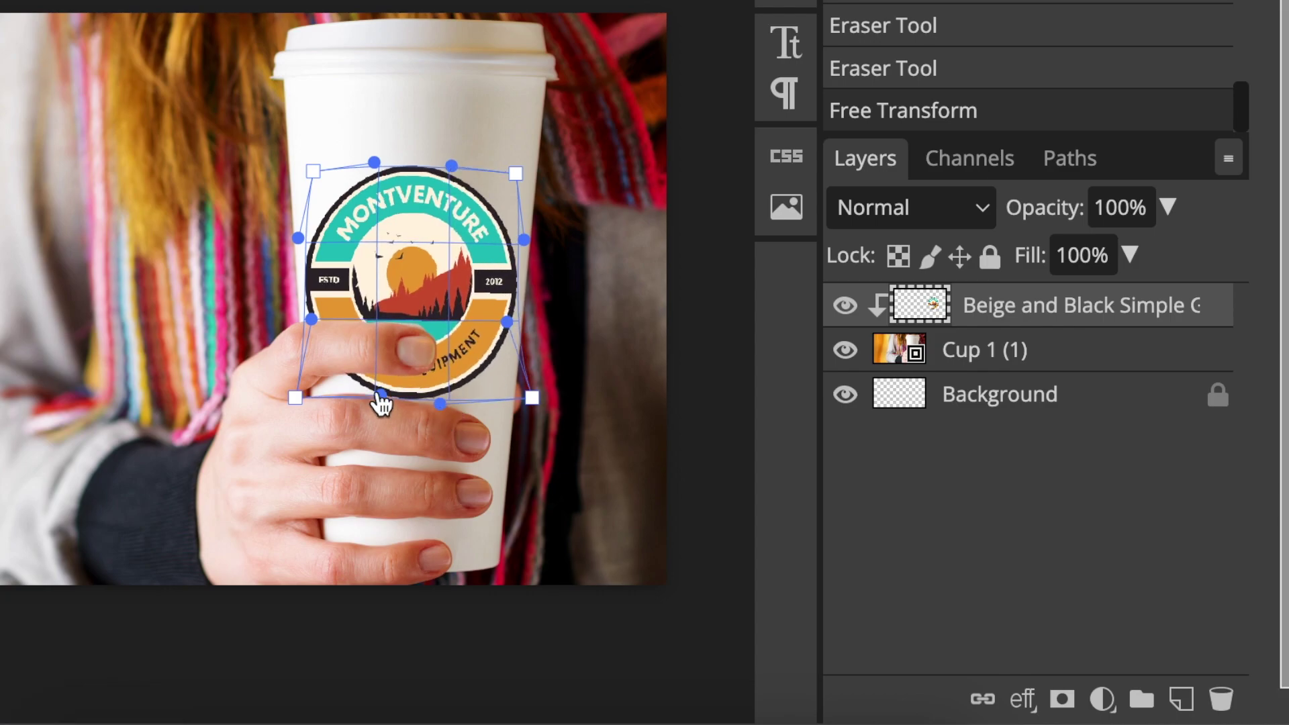
{"action": "left_click_drag", "start_coordinate": [295, 397], "coordinate": [308, 391]}
{"action": "left_click_drag", "start_coordinate": [532, 397], "coordinate": [519, 387]}
{"action": "left_click_drag", "start_coordinate": [503, 316], "coordinate": [502, 285]}
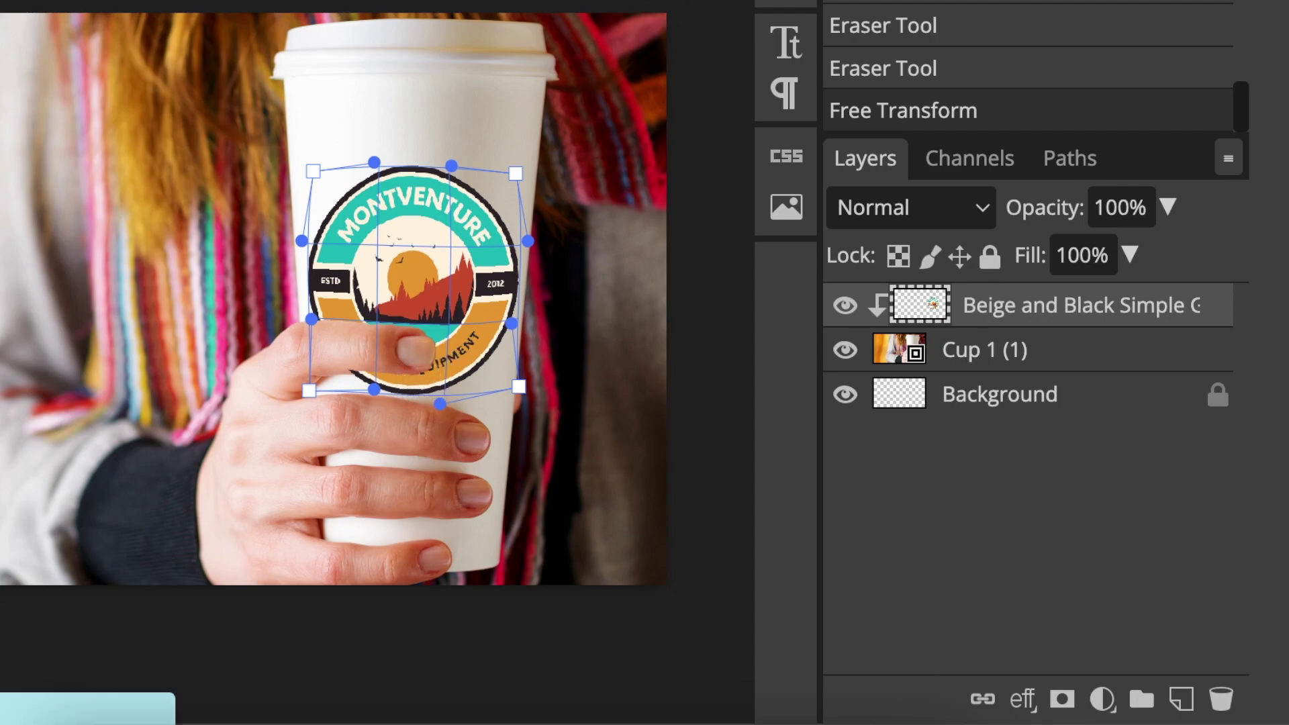
{"action": "key", "text": "Return"}
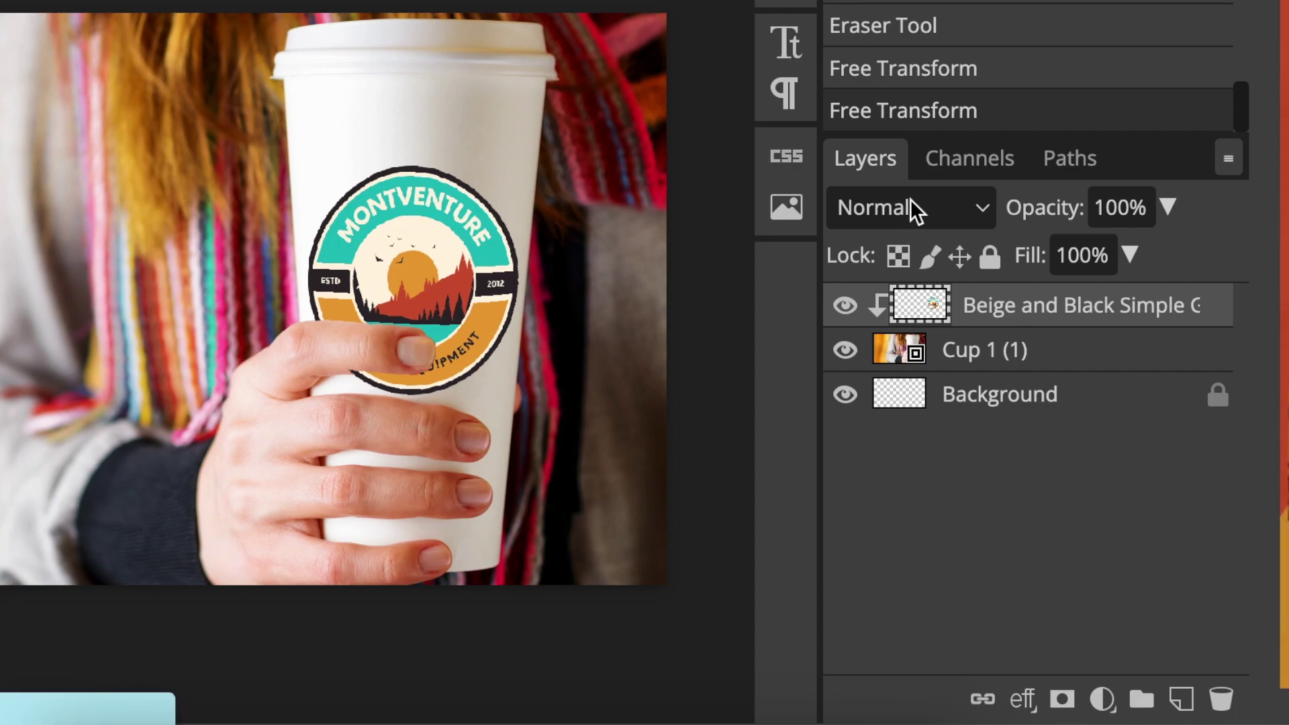
- Change the logo layer's blend mode to Multiply so the cup's shading shows through
{"action": "left_click", "coordinate": [928, 210]}
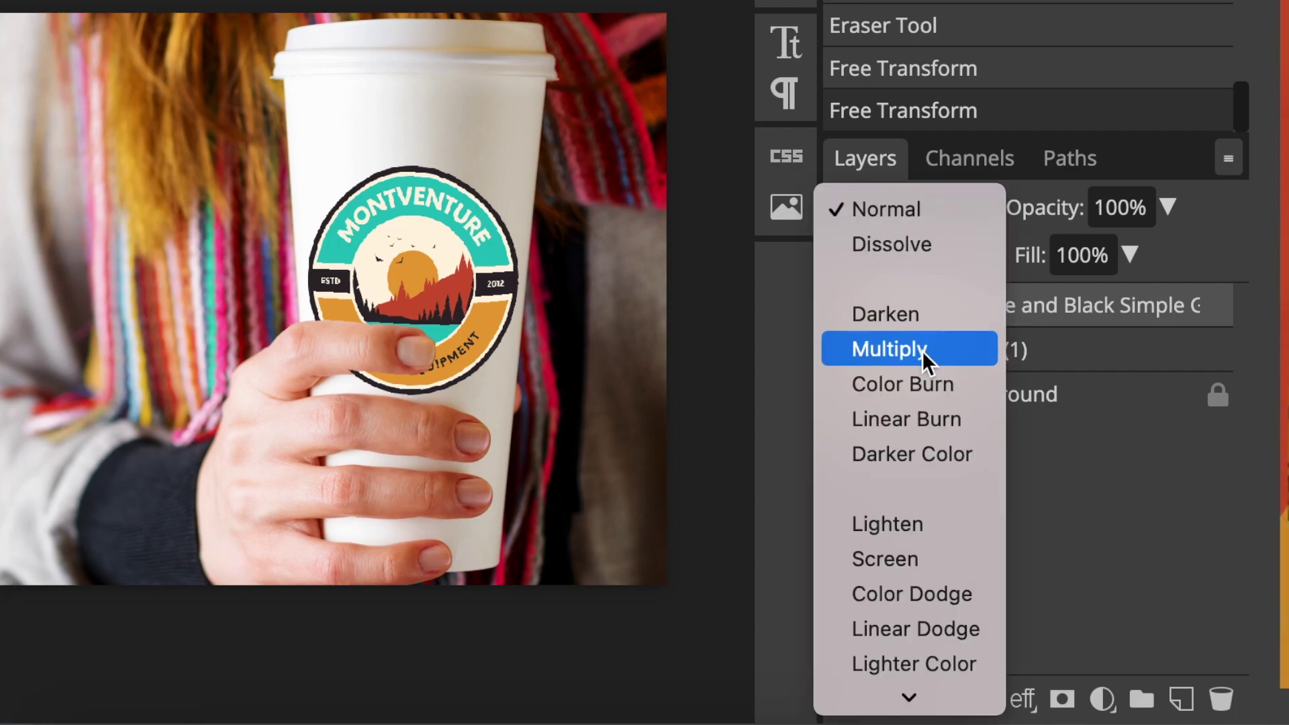
{"action": "left_click", "coordinate": [921, 350]}
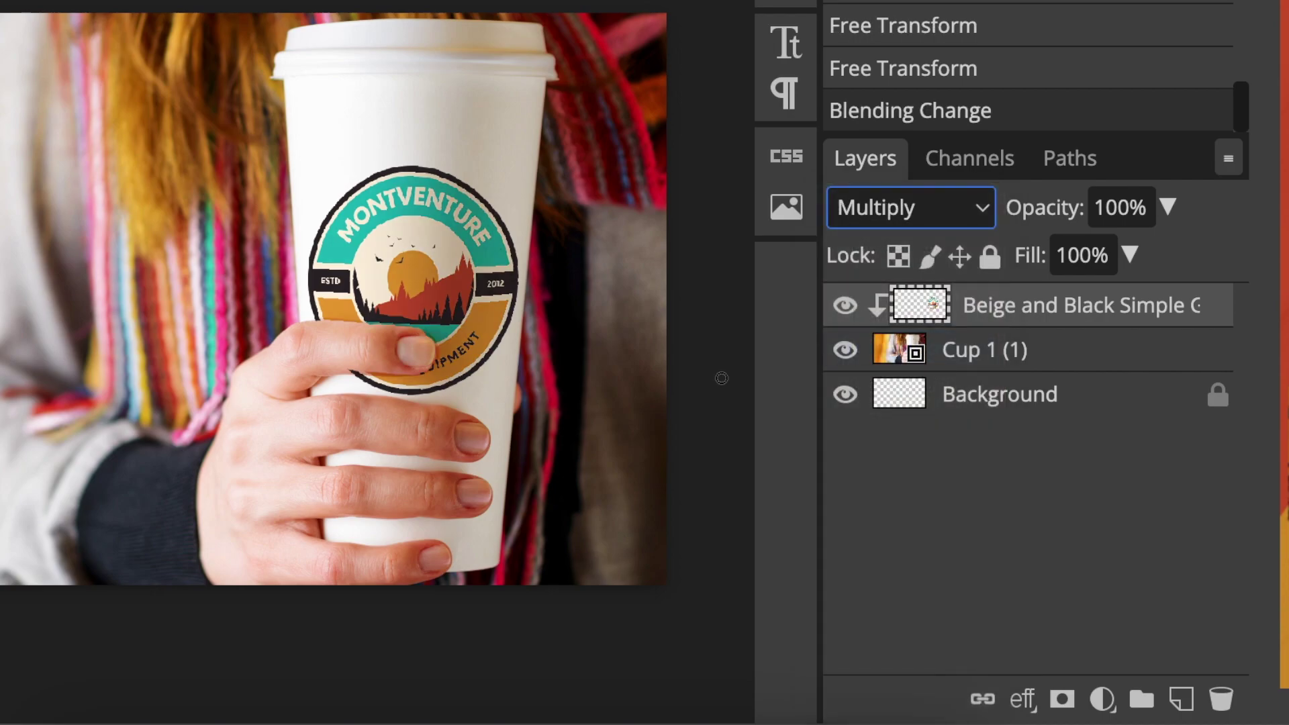